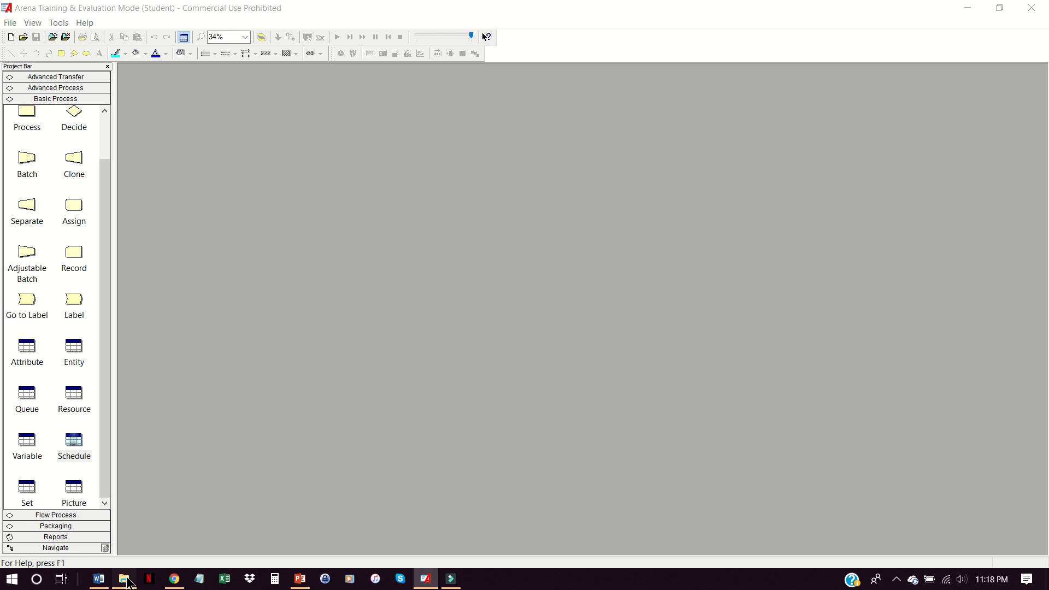
Step: Open the model file Model 5-4 (modified).doe and enlarge the flowchart area above the spreadsheet area
{"action": "double_click", "coordinate": [121, 269]}
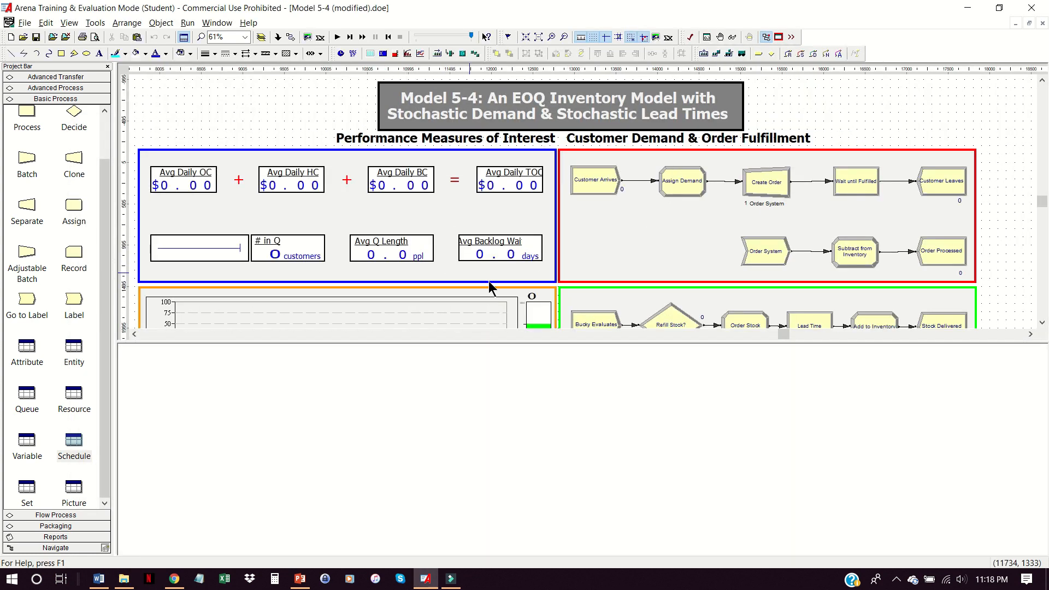
{"action": "left_click_drag", "start_coordinate": [509, 343], "coordinate": [466, 438]}
{"action": "key", "text": "minus"}
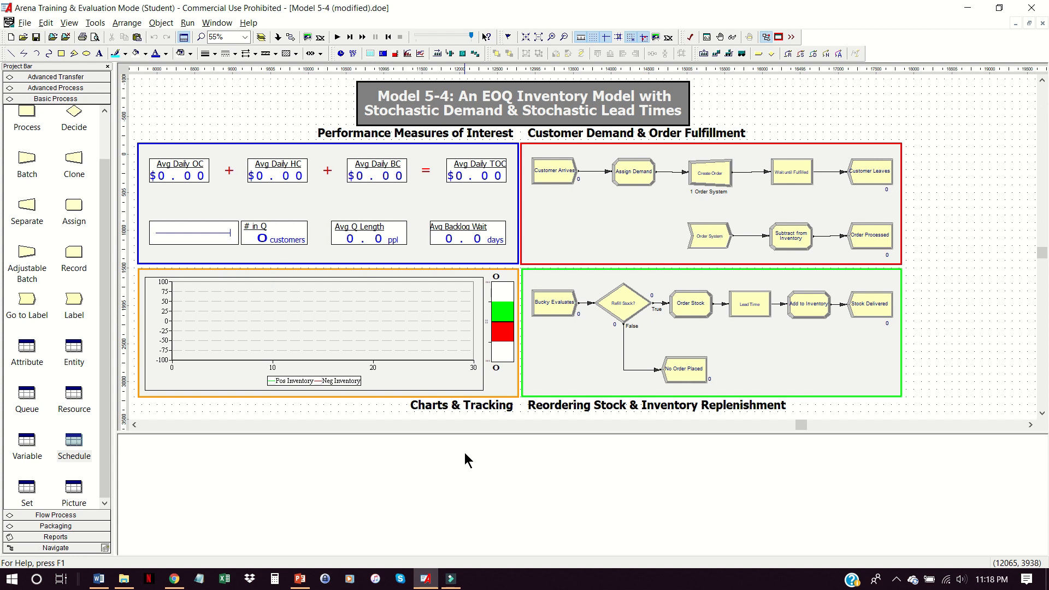
{"action": "key", "text": "plus"}
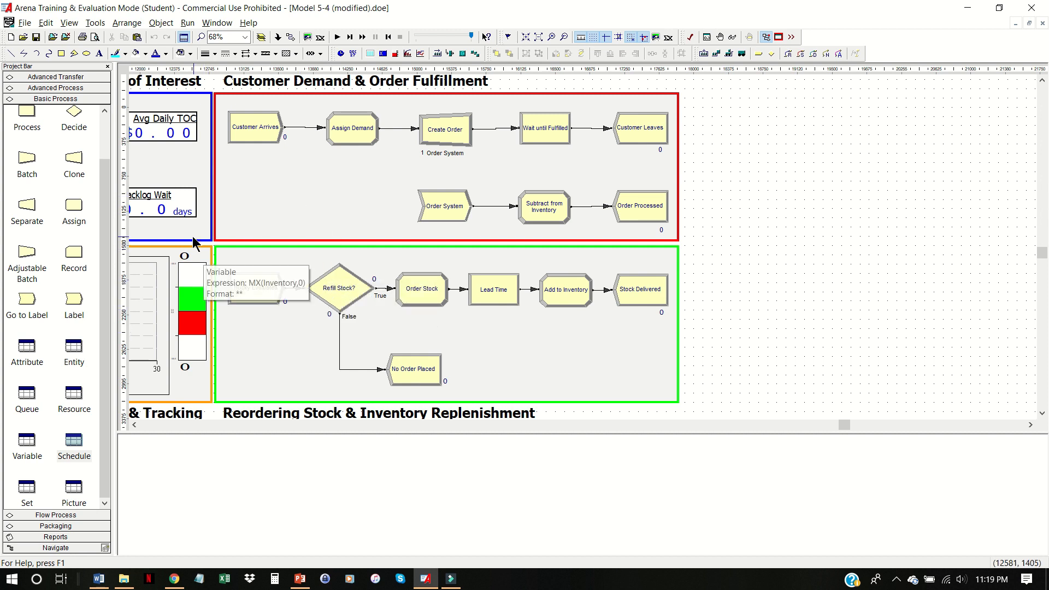
Step: Display the Statistic data module of the Advanced Process set and select the ATOC output row to review its expression
{"action": "left_click", "coordinate": [60, 90]}
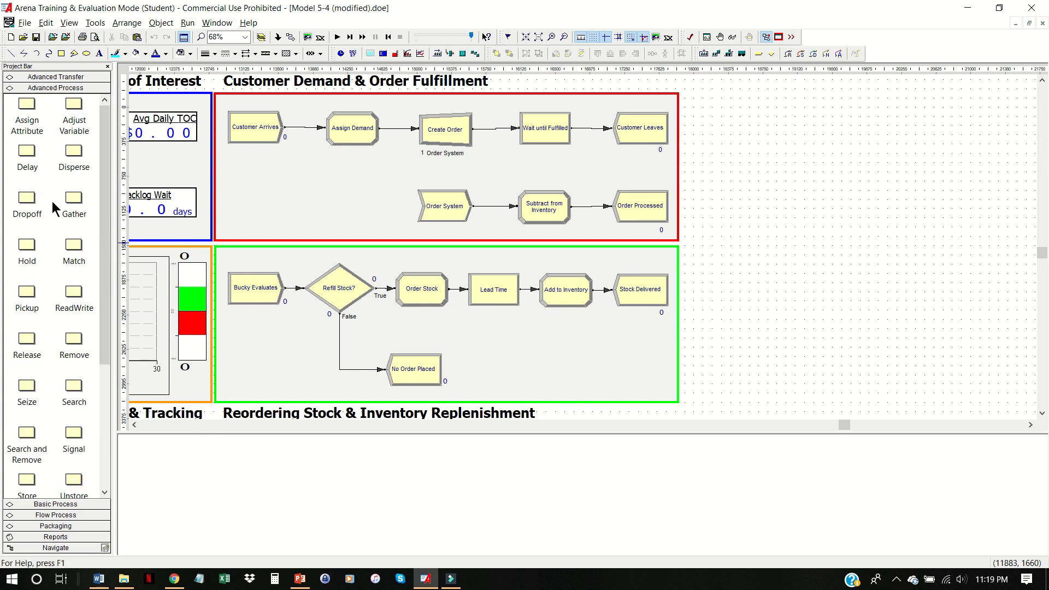
{"action": "scroll", "coordinate": [53, 416], "scroll_direction": "down", "scroll_amount": 4}
{"action": "left_click", "coordinate": [74, 437]}
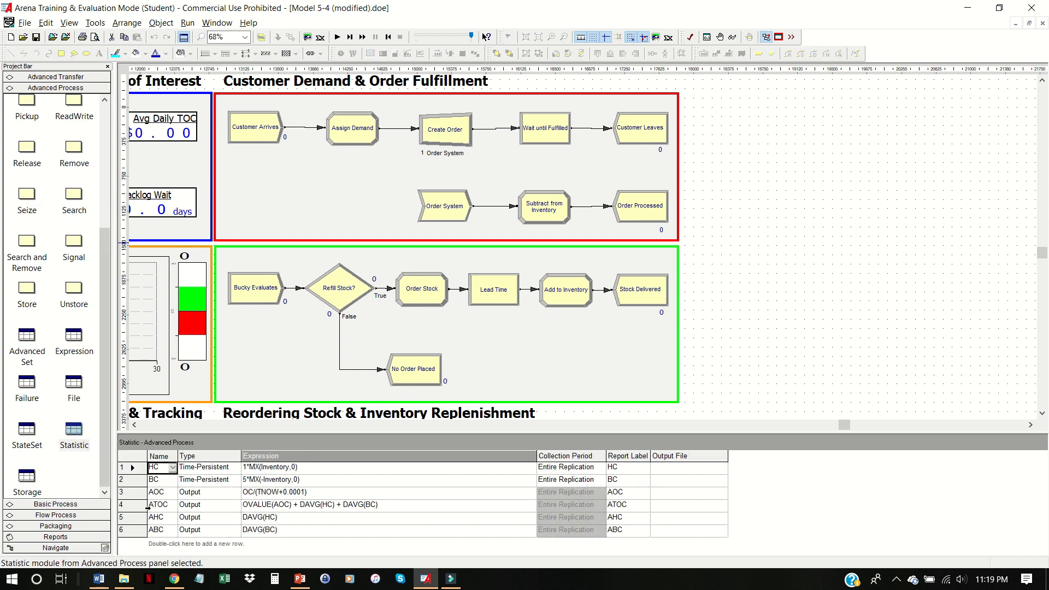
{"action": "left_click", "coordinate": [139, 508]}
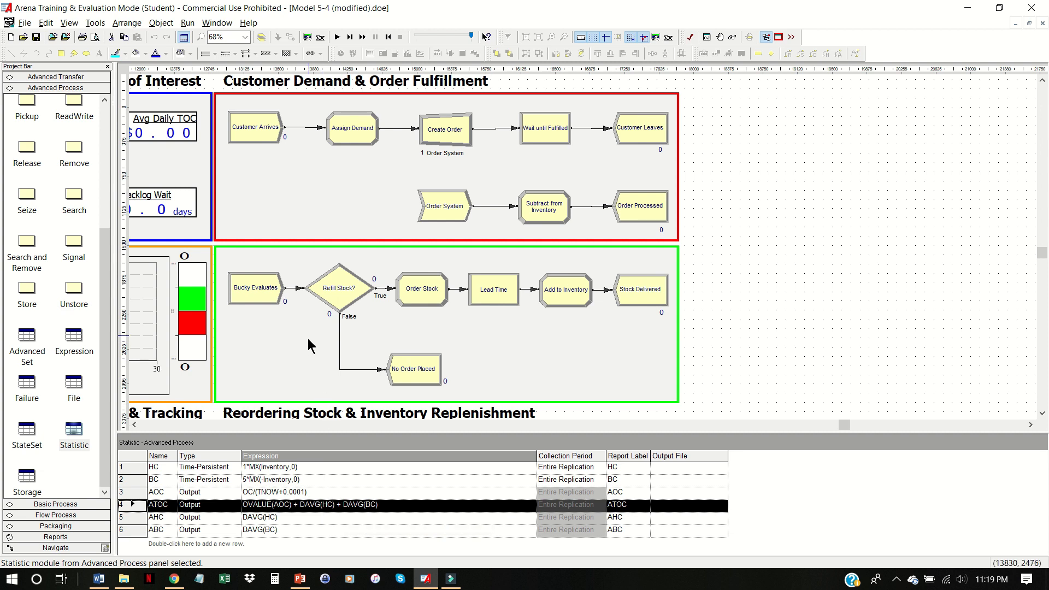
Step: Review the replication parameters in the run setup, including the number of replications, and accept them as they are
{"action": "left_click", "coordinate": [188, 22]}
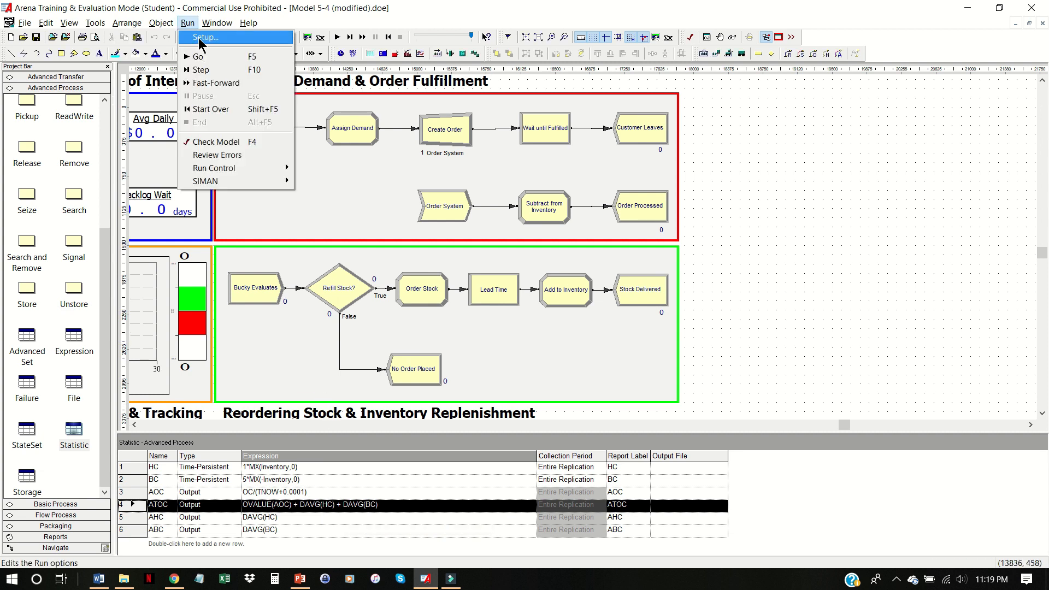
{"action": "left_click", "coordinate": [200, 37]}
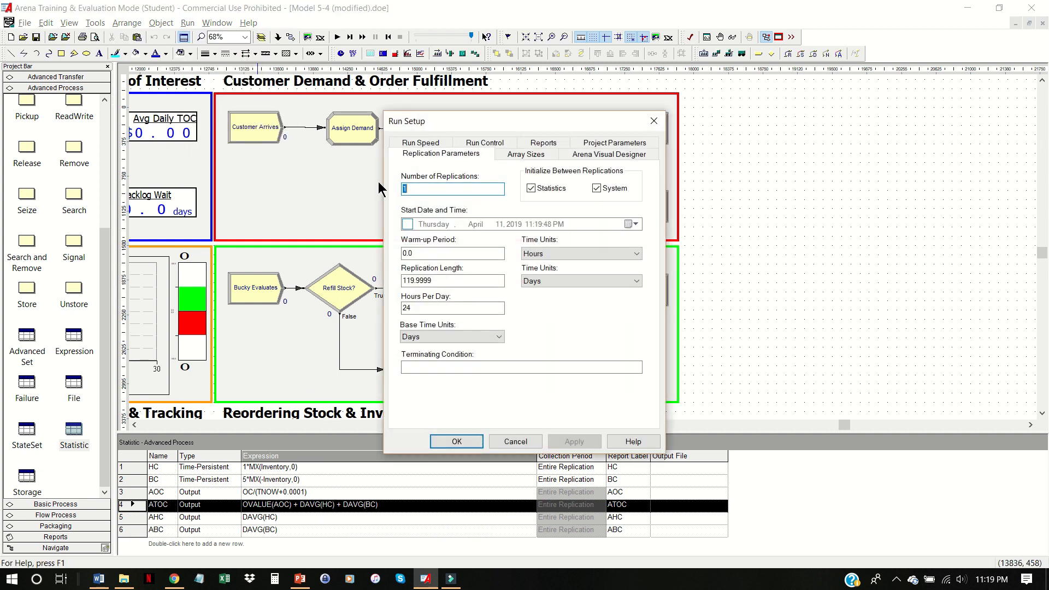
{"action": "left_click", "coordinate": [437, 193]}
{"action": "left_click", "coordinate": [457, 442]}
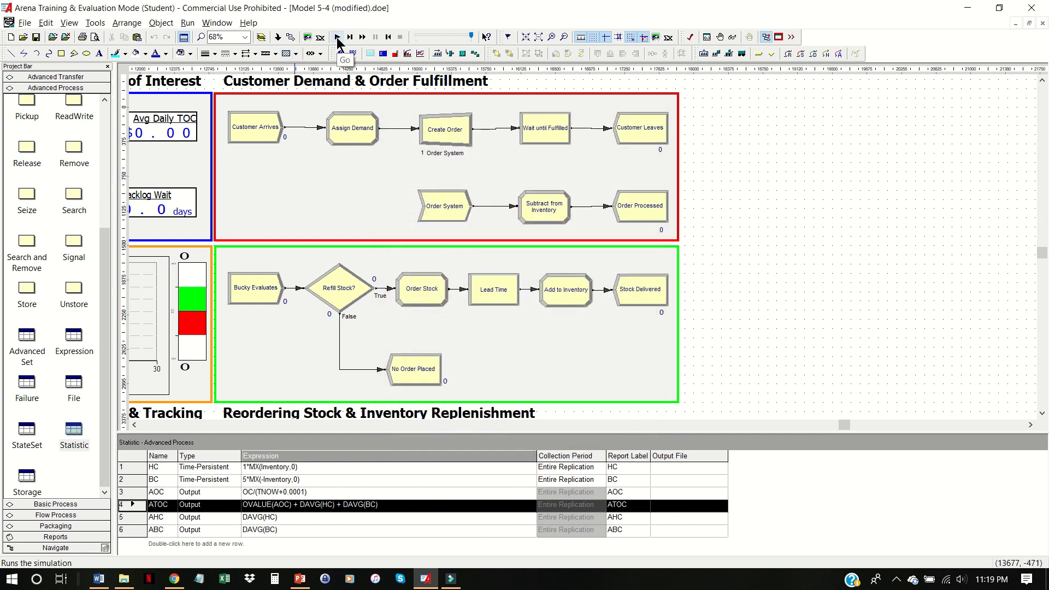
Step: Run the simulation, fast-forward it to completion and decline viewing the results report
{"action": "left_click", "coordinate": [338, 38]}
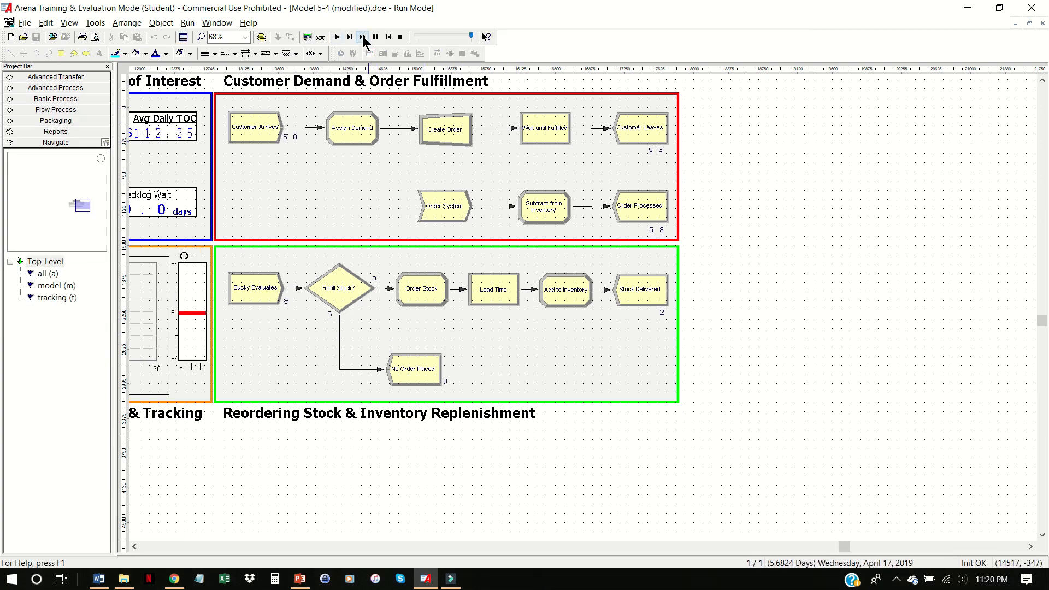
{"action": "left_click", "coordinate": [362, 37]}
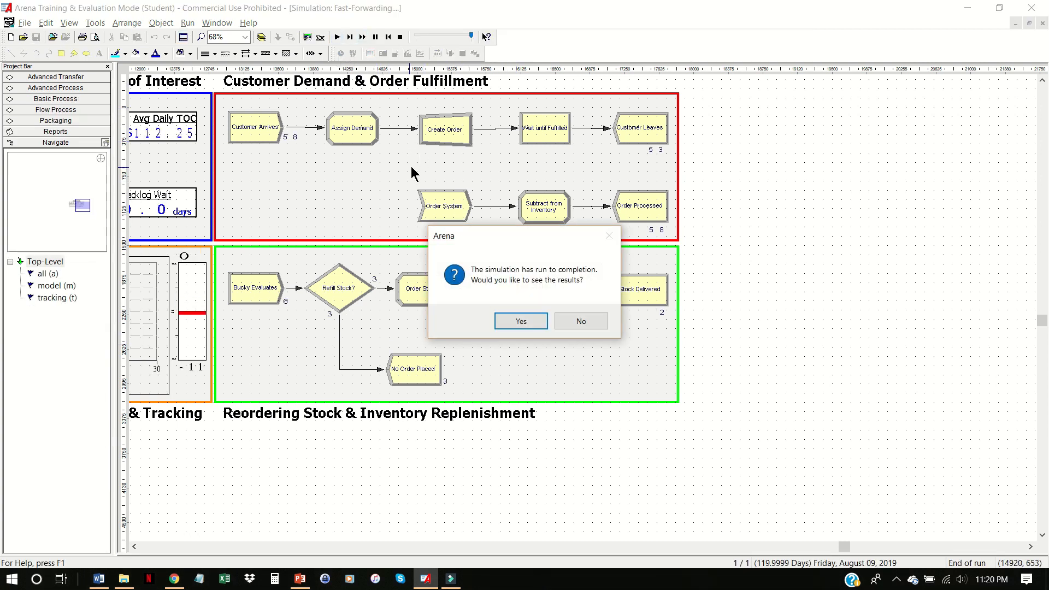
{"action": "left_click", "coordinate": [582, 321]}
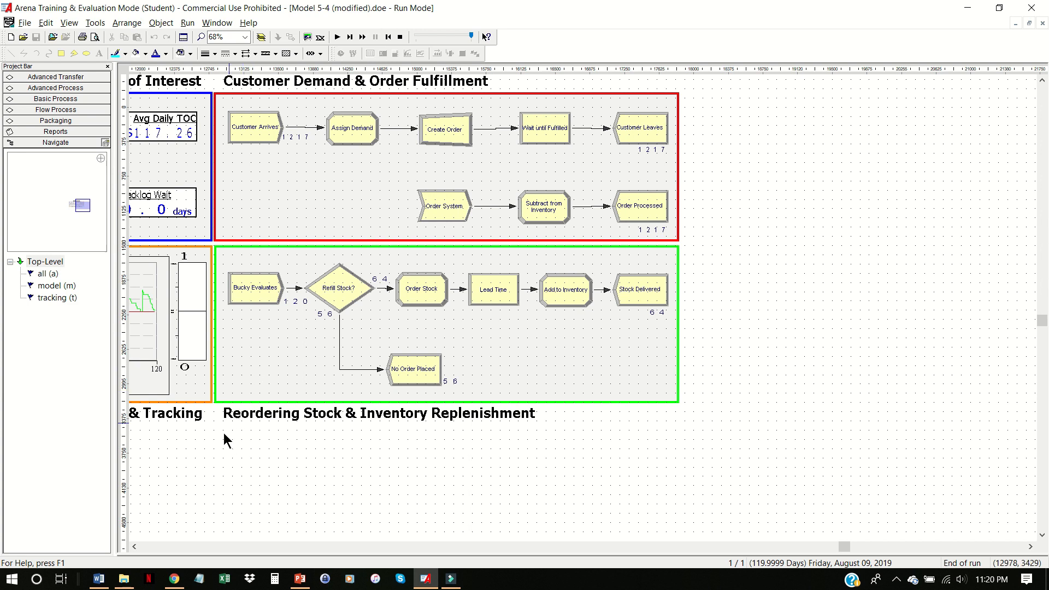
Step: Switch to File Explorer, locate Model 5-4 (modified).p in the Arena folder, and minimize the folder window
{"action": "left_click", "coordinate": [124, 580]}
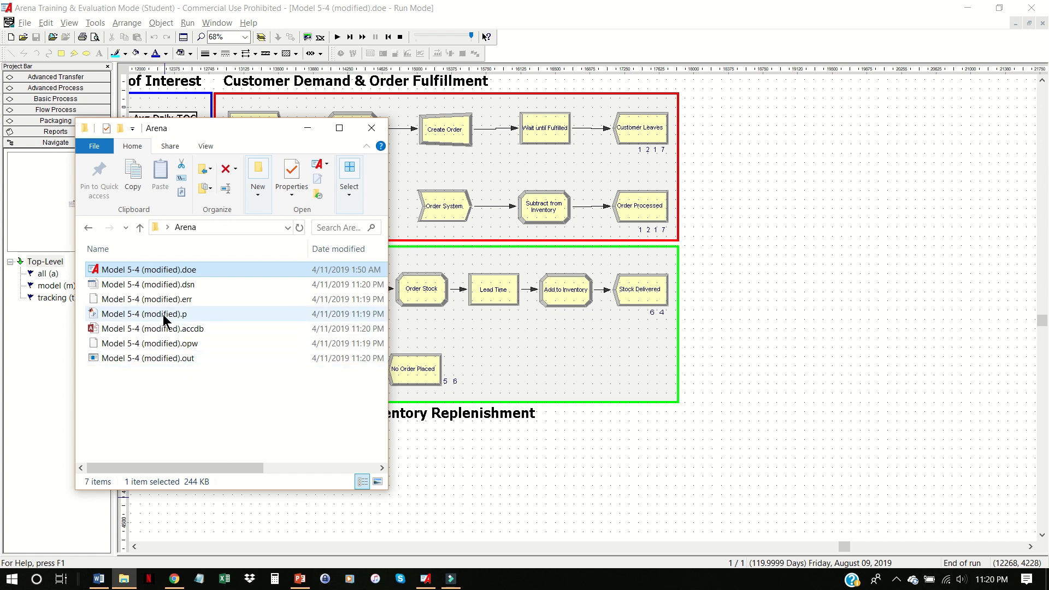
{"action": "left_click", "coordinate": [189, 312]}
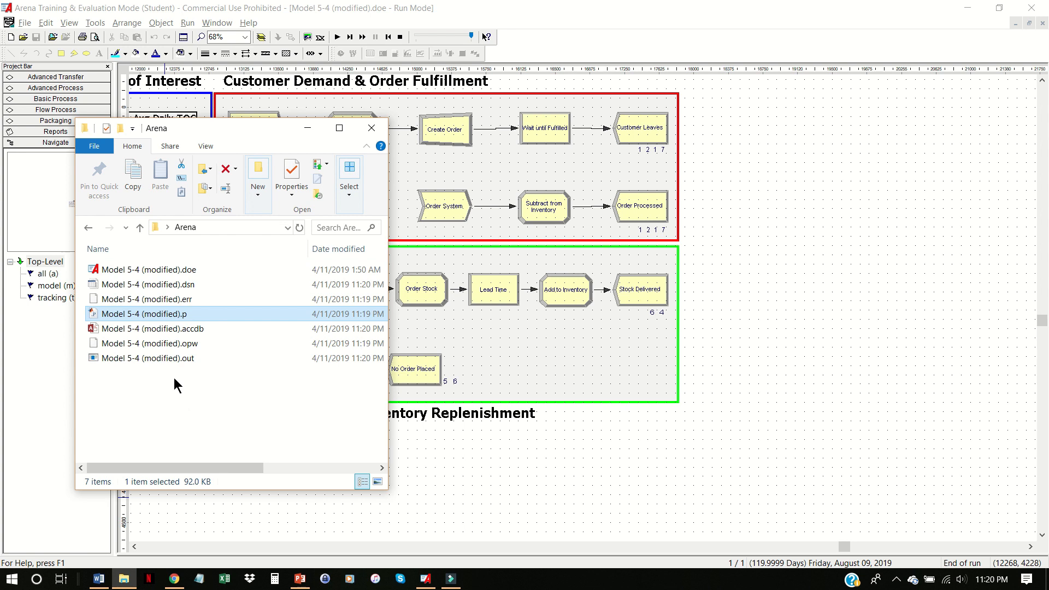
{"action": "left_click_drag", "start_coordinate": [227, 132], "coordinate": [857, 157]}
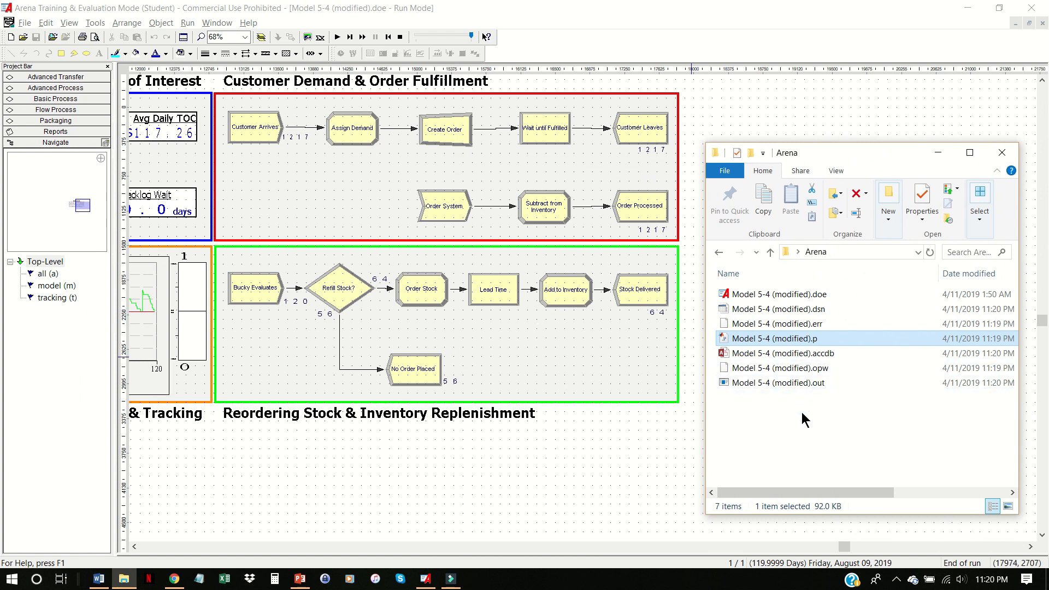
{"action": "left_click", "coordinate": [938, 153]}
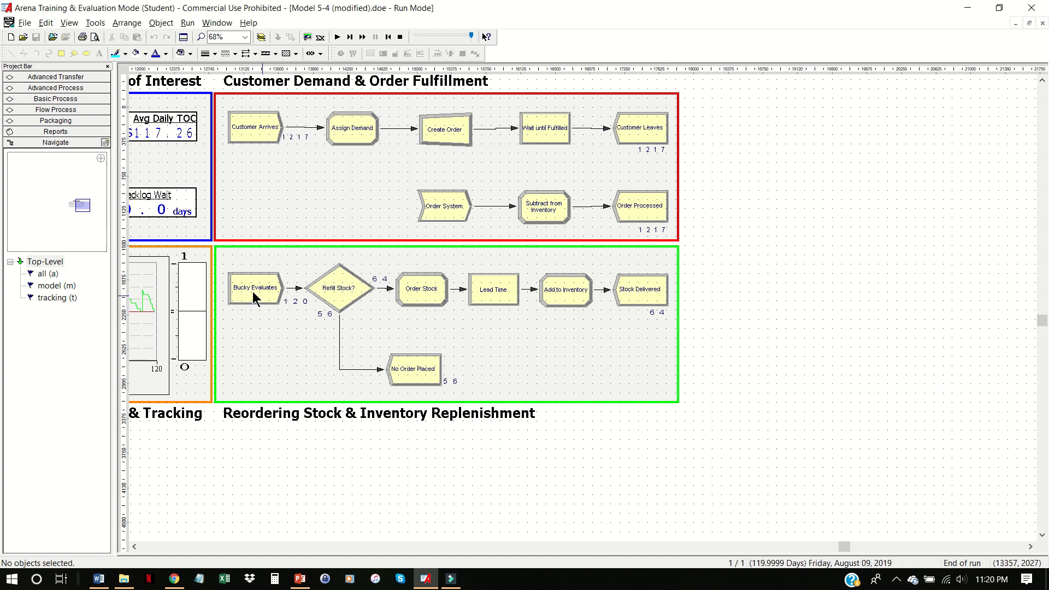
Step: Launch the Process Analyzer from Arena in a maximized window and create a new project
{"action": "left_click", "coordinate": [96, 23]}
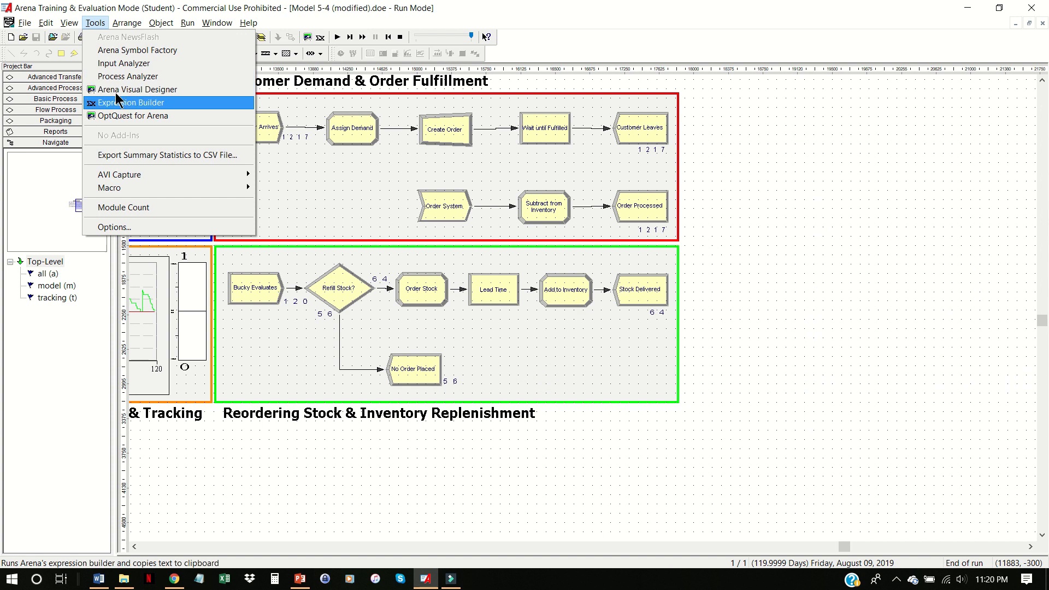
{"action": "left_click", "coordinate": [115, 76]}
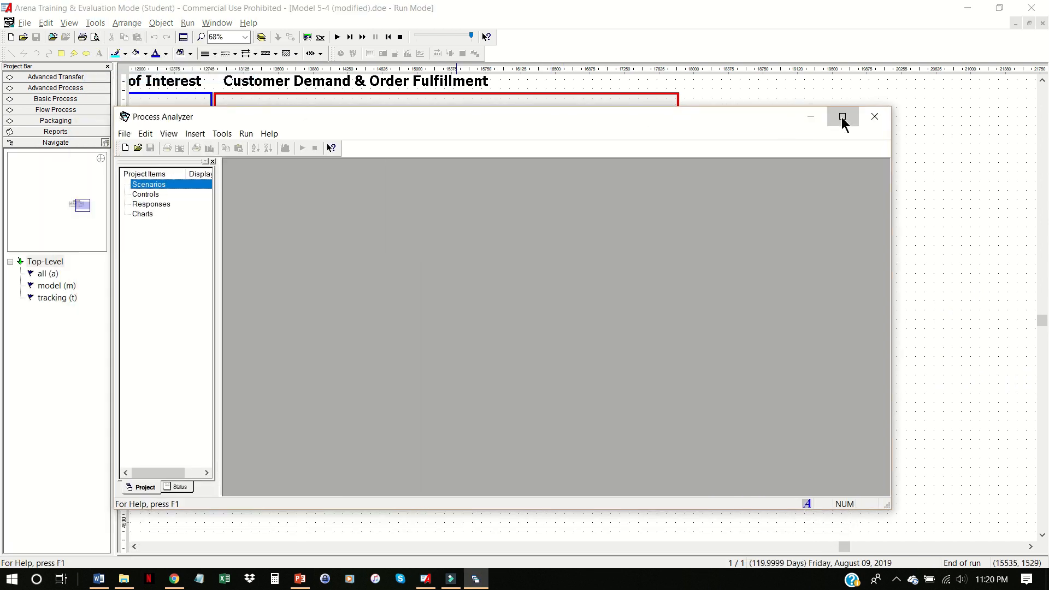
{"action": "left_click", "coordinate": [842, 116]}
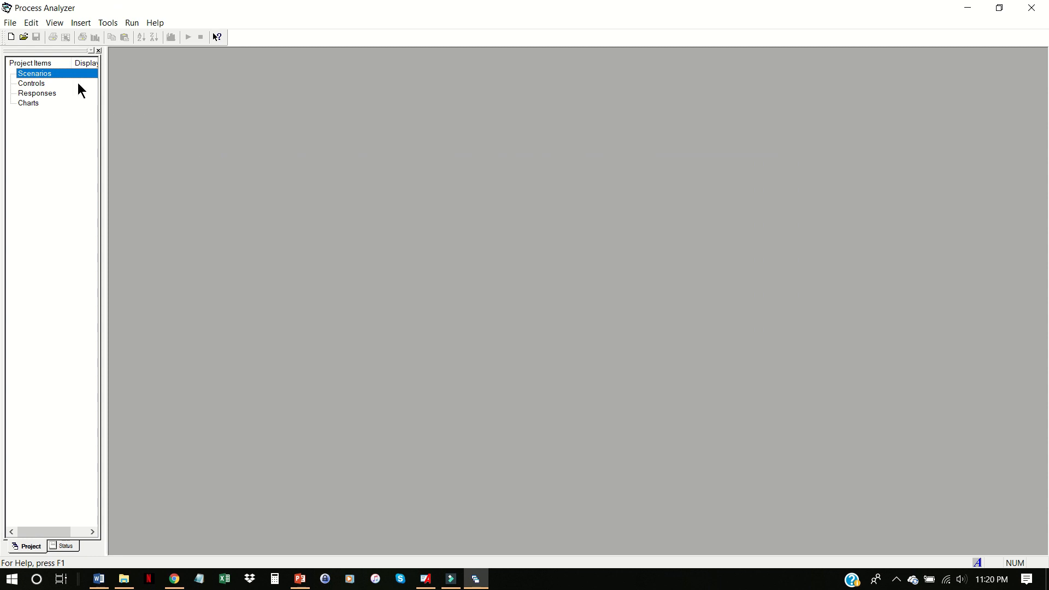
{"action": "left_click", "coordinate": [31, 85]}
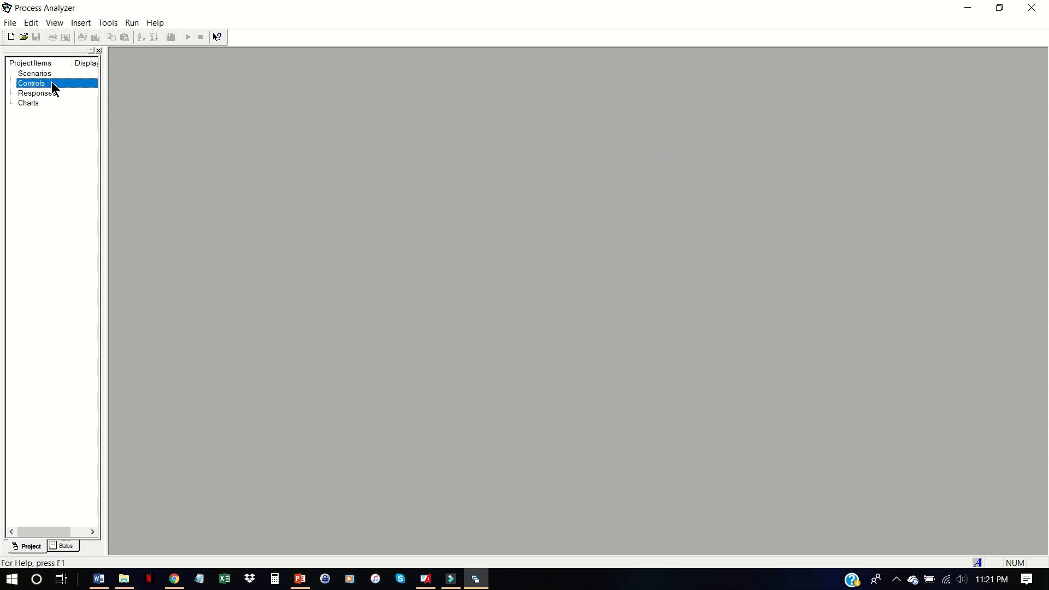
{"action": "left_click", "coordinate": [74, 95]}
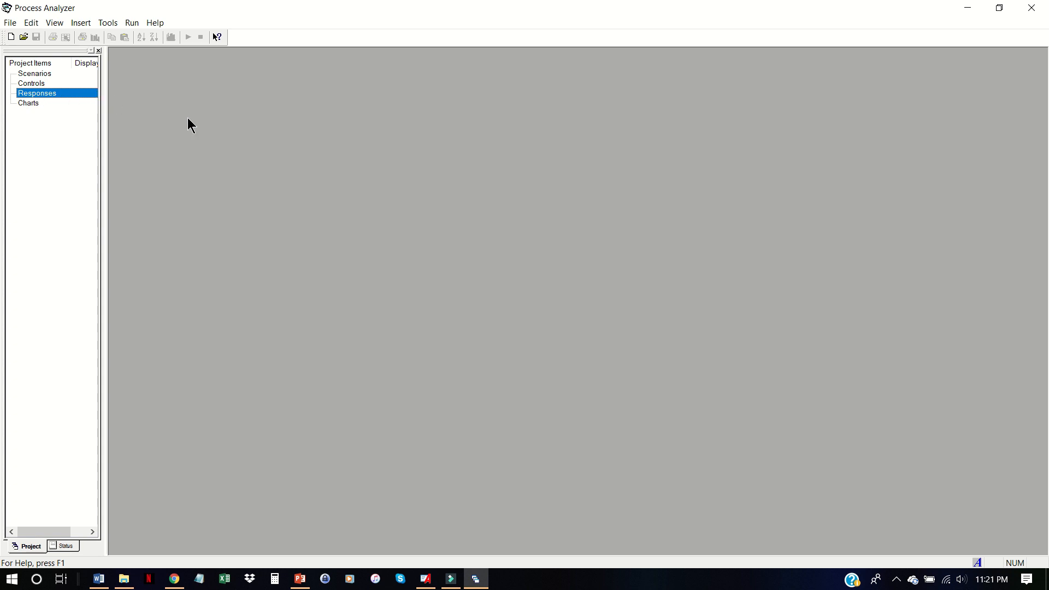
{"action": "left_click", "coordinate": [11, 37]}
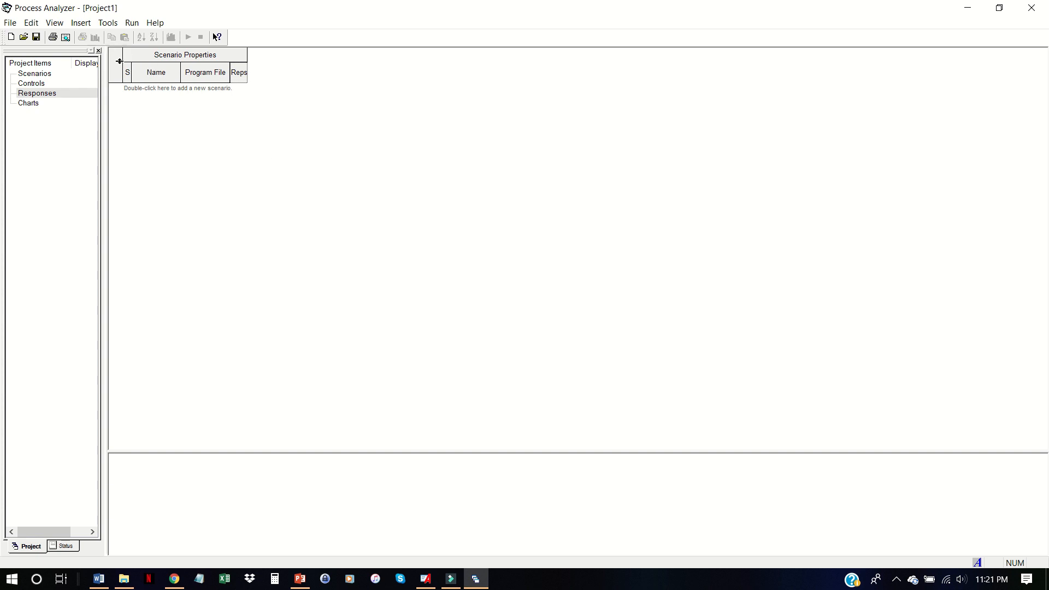
Step: Add a scenario named Scenario 1 that uses the program file Model 5-4 (modified).p
{"action": "double_click", "coordinate": [194, 122]}
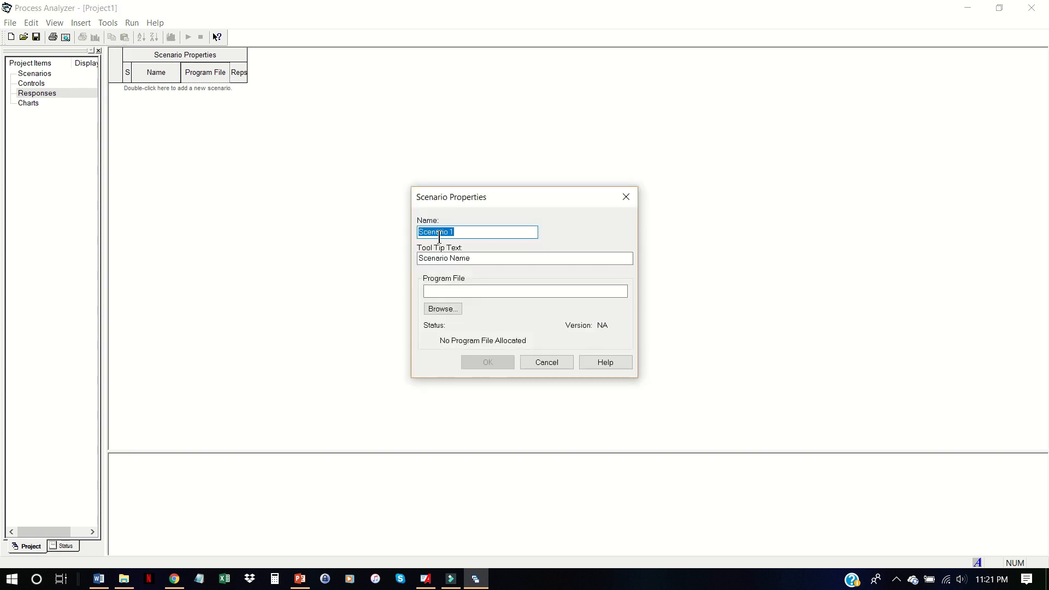
{"action": "left_click", "coordinate": [457, 311]}
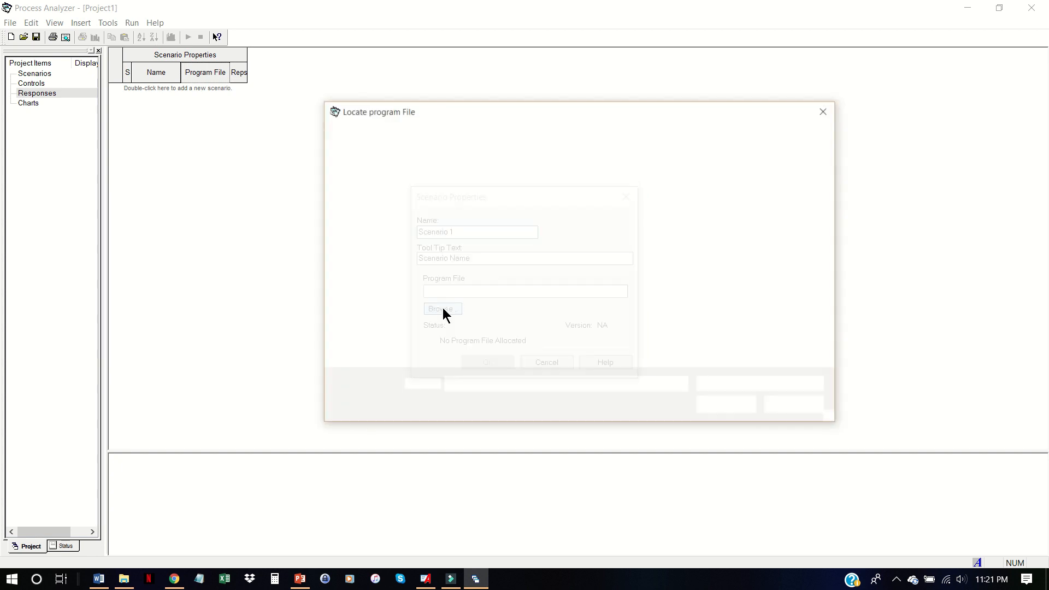
{"action": "left_click", "coordinate": [592, 217]}
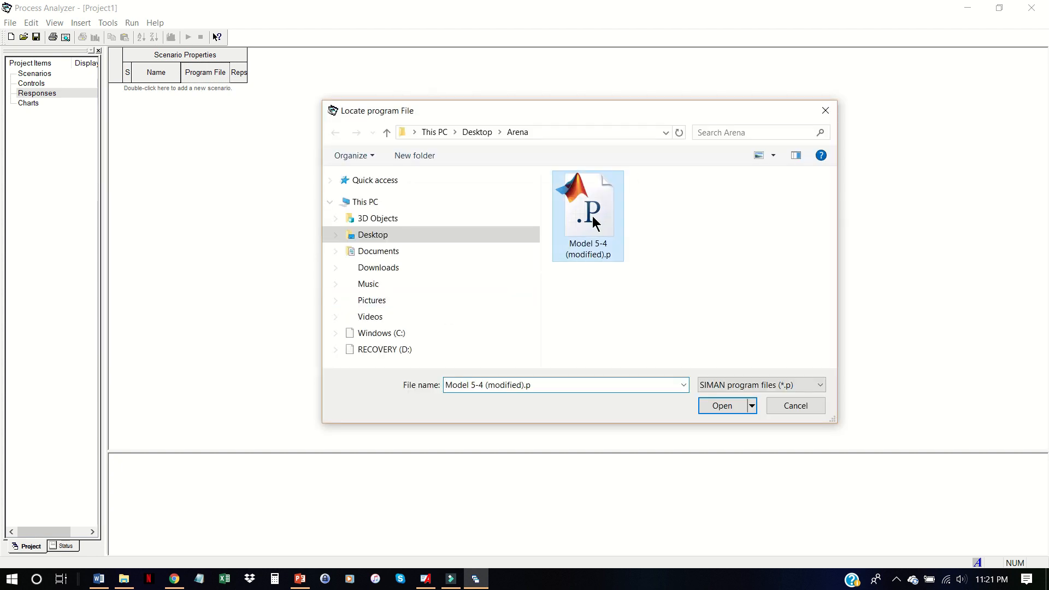
{"action": "left_click", "coordinate": [727, 408]}
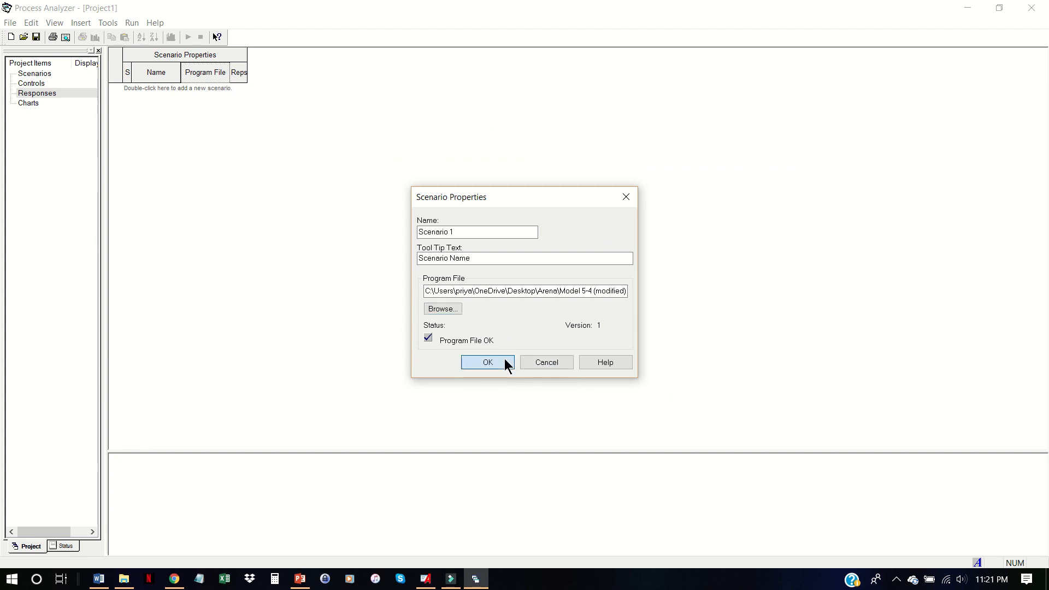
{"action": "left_click", "coordinate": [506, 363]}
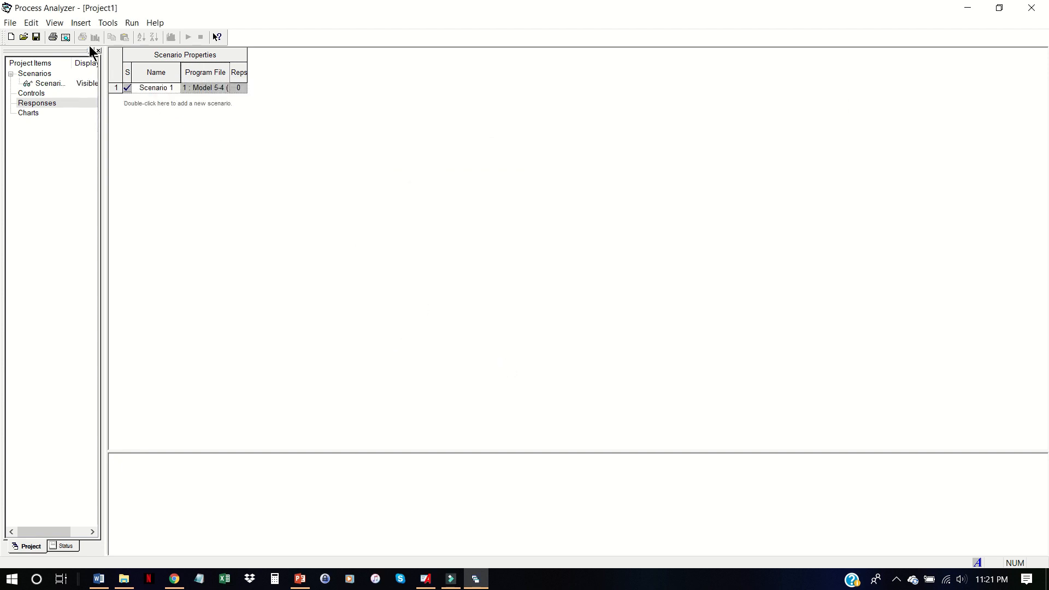
Step: Insert the system variable Num Reps as a control in the project
{"action": "left_click", "coordinate": [81, 22]}
{"action": "left_click", "coordinate": [102, 51]}
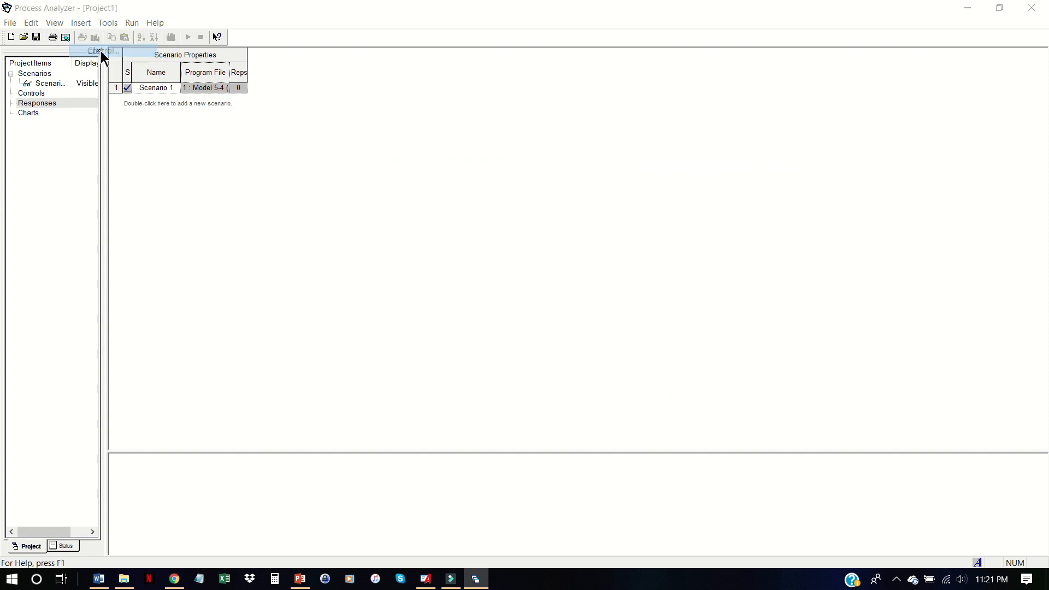
{"action": "left_click", "coordinate": [344, 164]}
{"action": "left_click", "coordinate": [378, 173]}
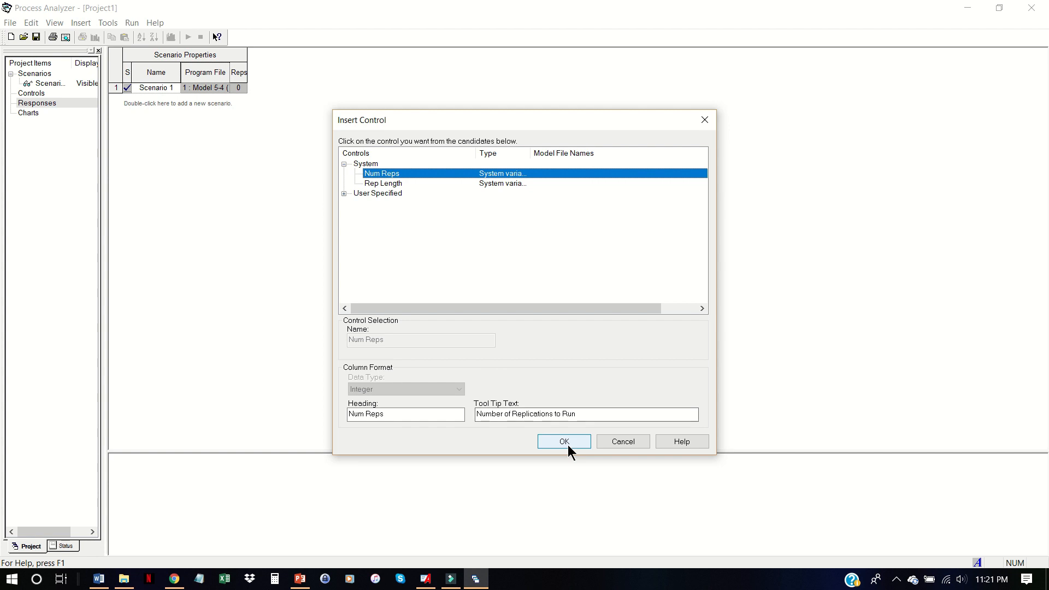
{"action": "left_click", "coordinate": [567, 444]}
Step: Insert the user-specified variable Little s as a control with the Integer data type
{"action": "left_click", "coordinate": [82, 23]}
{"action": "left_click", "coordinate": [102, 53]}
{"action": "left_click", "coordinate": [344, 174]}
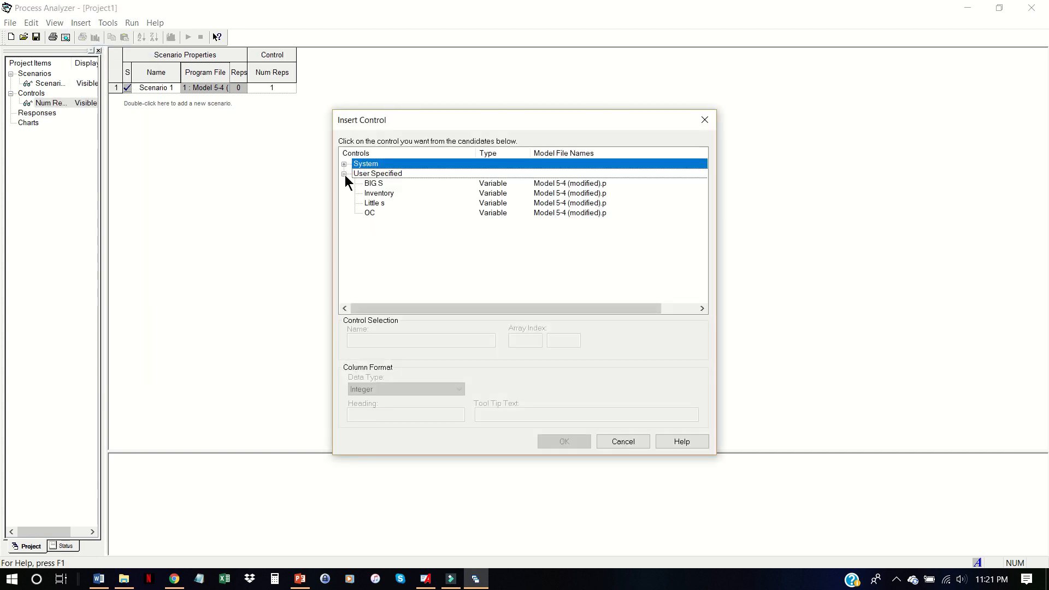
{"action": "left_click", "coordinate": [382, 204]}
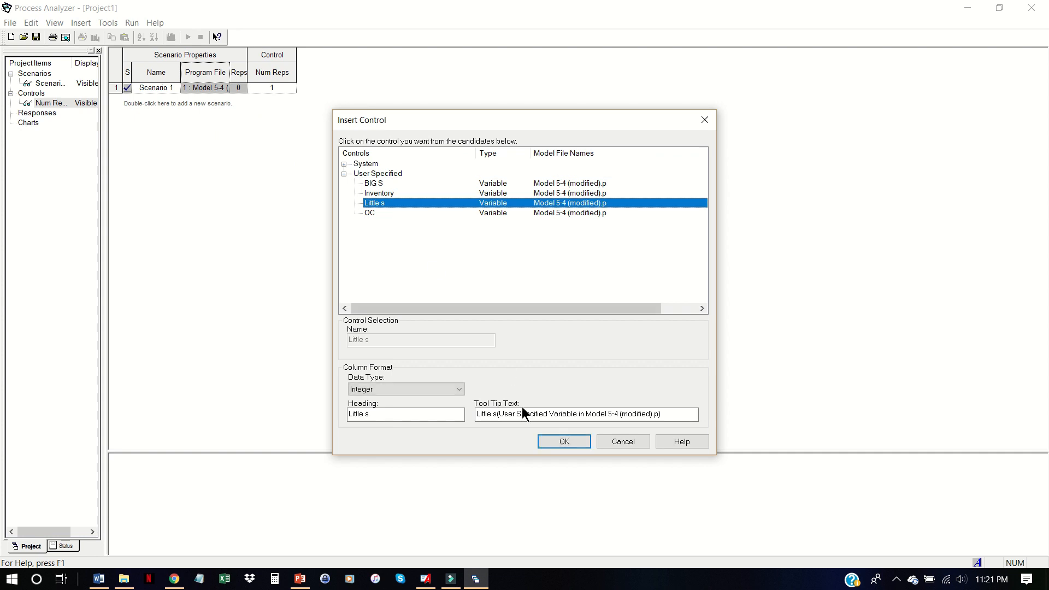
{"action": "left_click", "coordinate": [541, 447]}
Step: Insert the user-specified variable BIG S as a control with the Integer data type
{"action": "left_click", "coordinate": [81, 23]}
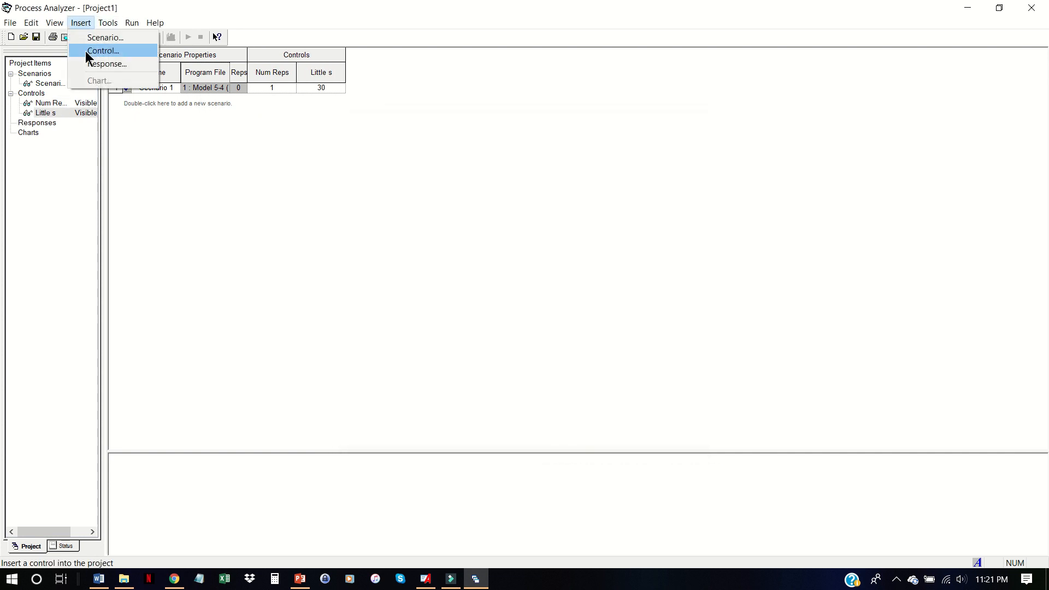
{"action": "left_click", "coordinate": [95, 54]}
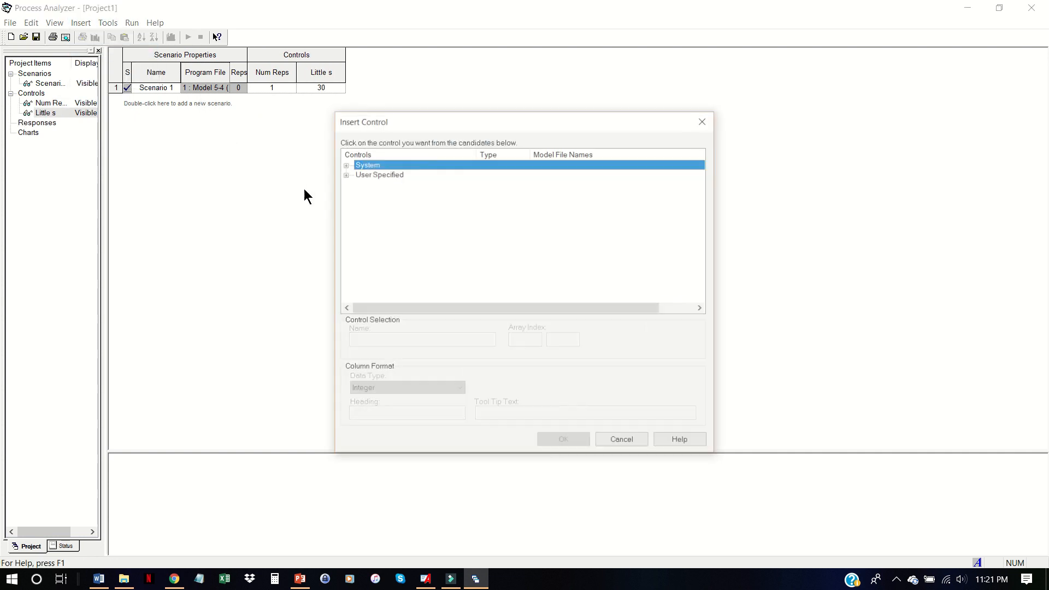
{"action": "left_click", "coordinate": [344, 174]}
{"action": "left_click", "coordinate": [344, 174]}
{"action": "left_click", "coordinate": [374, 184]}
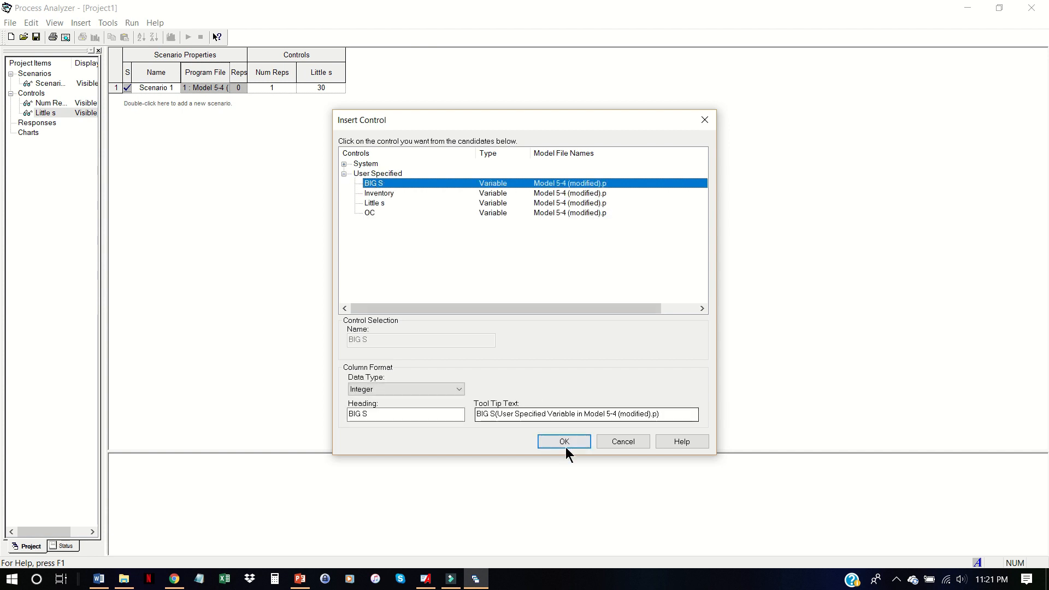
{"action": "left_click", "coordinate": [564, 441]}
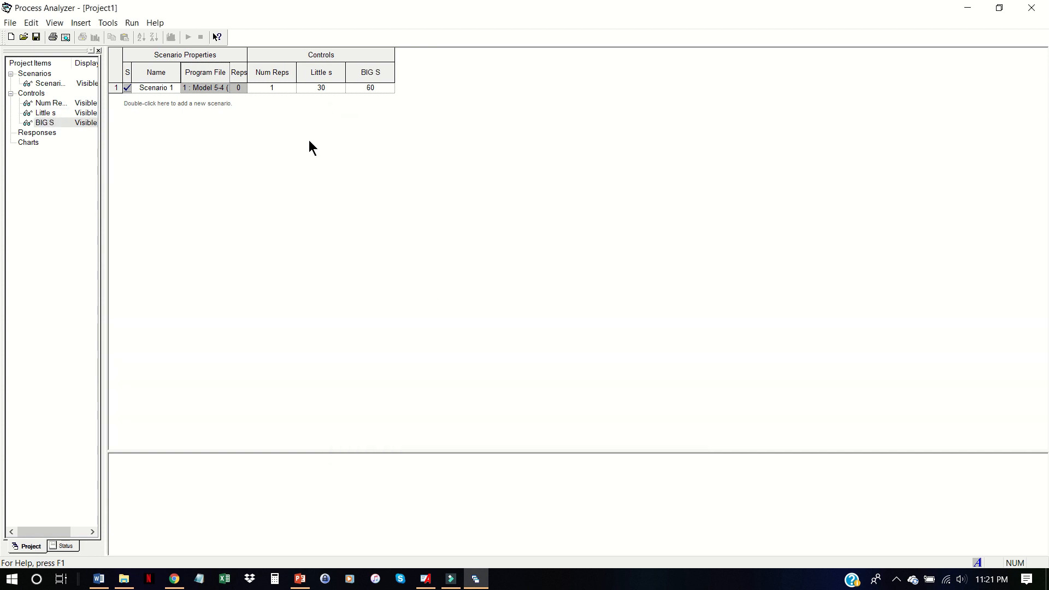
Step: Insert the user-specified output ATOC as a response displayed with 2 decimal places
{"action": "left_click", "coordinate": [83, 24]}
{"action": "left_click", "coordinate": [91, 65]}
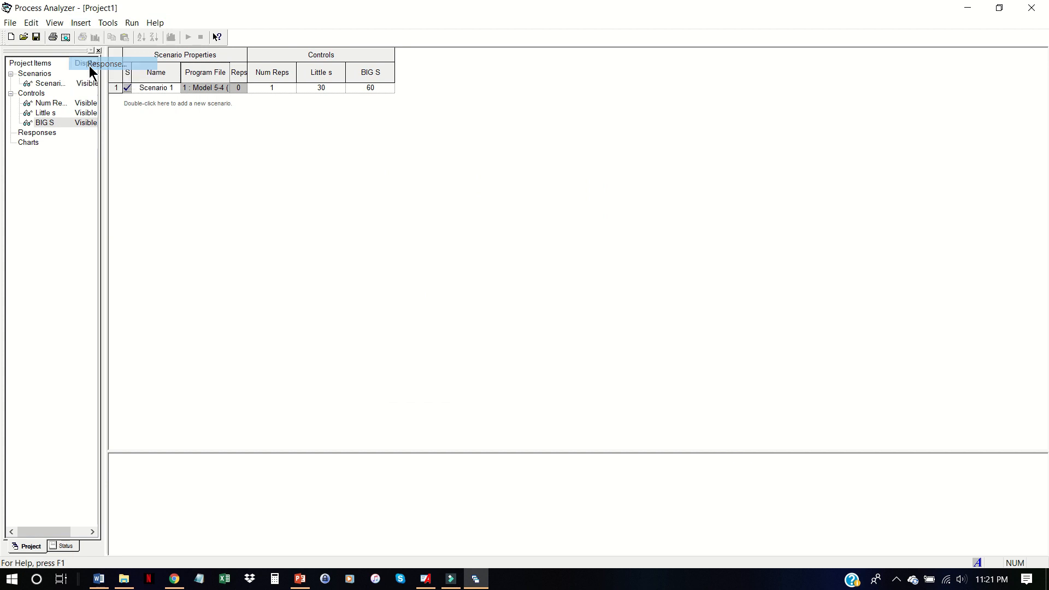
{"action": "left_click", "coordinate": [369, 206]}
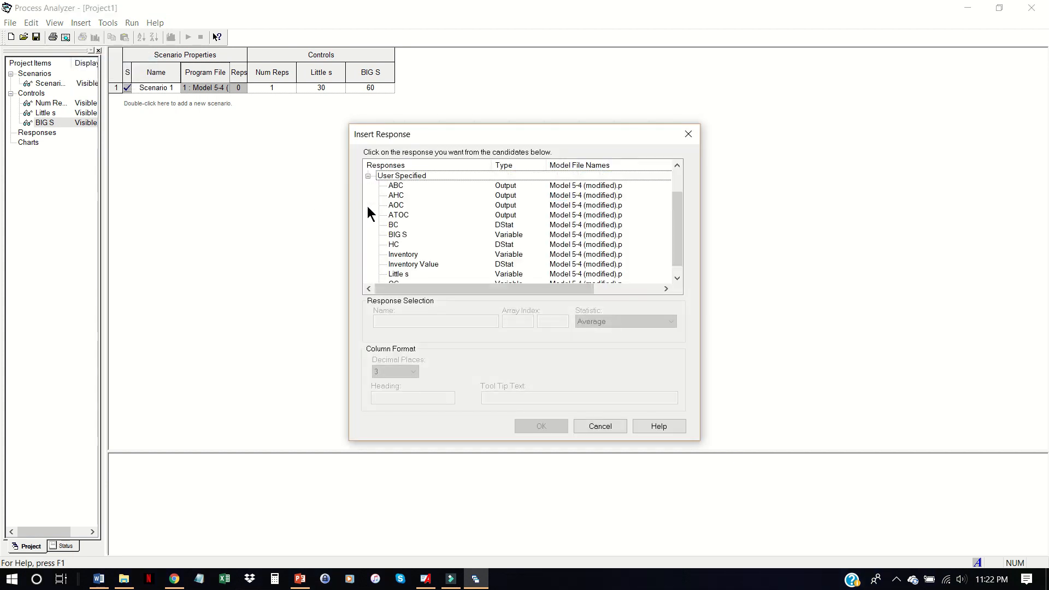
{"action": "left_click", "coordinate": [390, 216]}
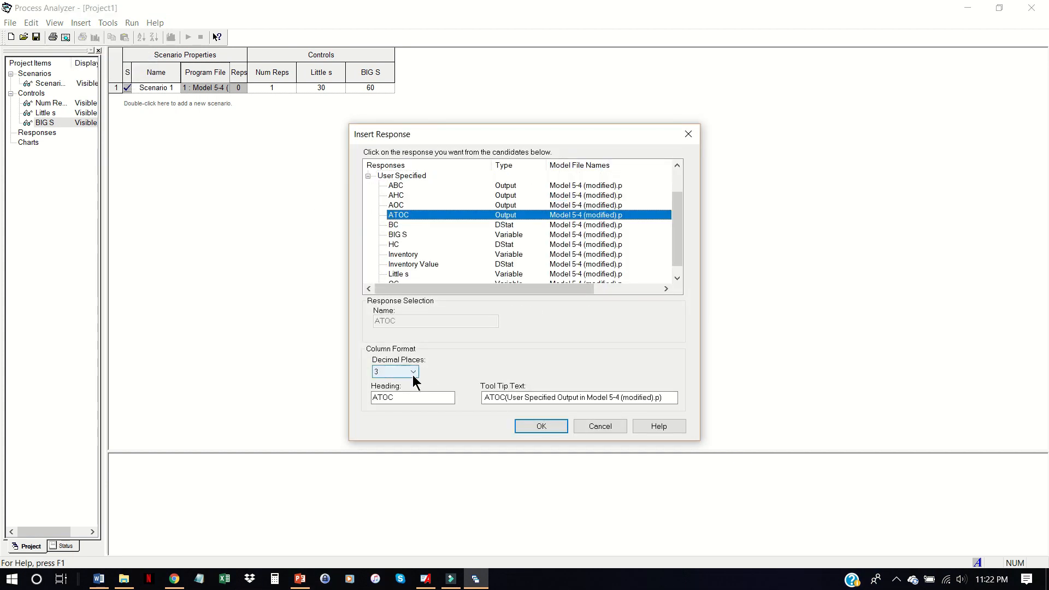
{"action": "left_click", "coordinate": [412, 373]}
{"action": "left_click", "coordinate": [403, 400]}
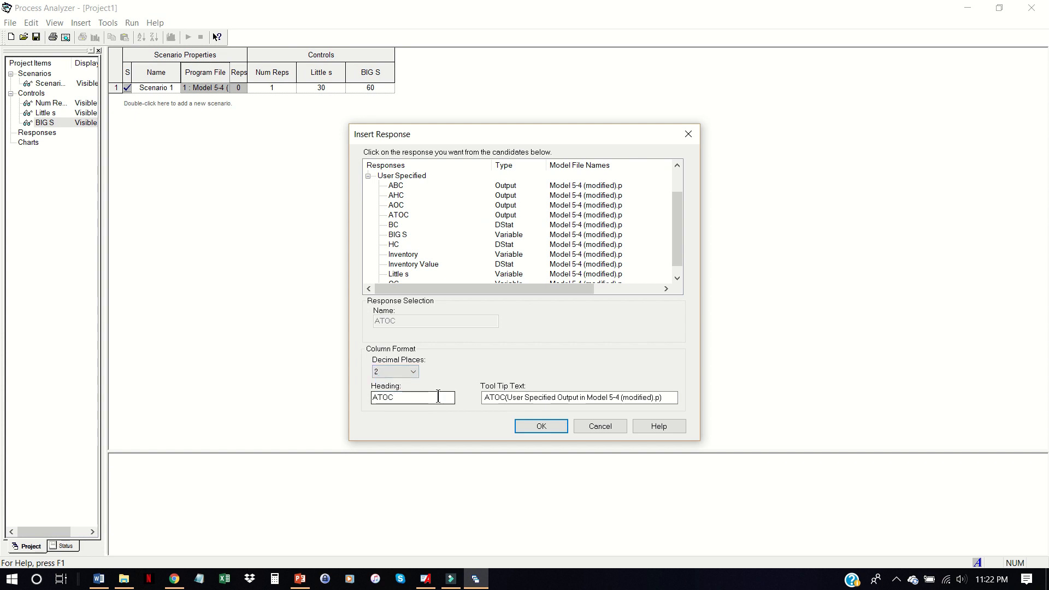
{"action": "left_click", "coordinate": [553, 428]}
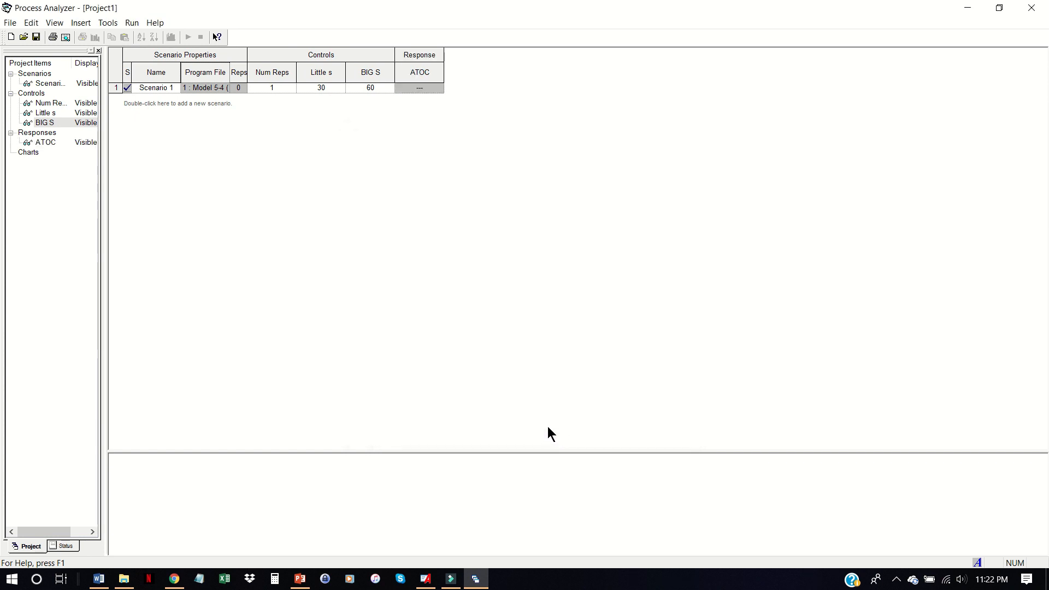
Step: Set Scenario 1's Num Reps to 5 and run the scenario, saving the project as Project1.pan in the Arena folder
{"action": "left_click", "coordinate": [265, 87]}
{"action": "type", "text": "5"}
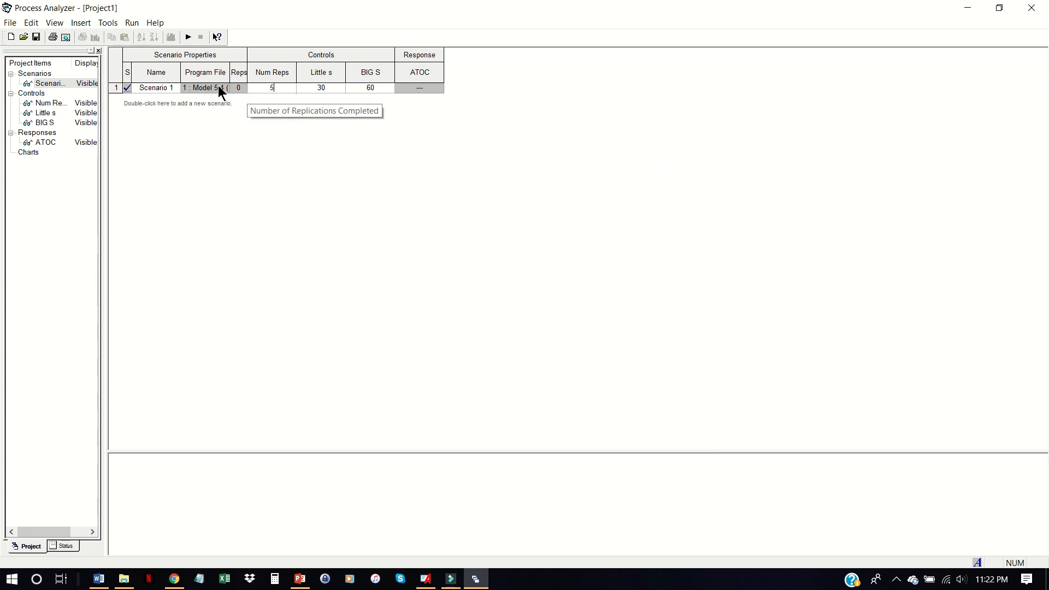
{"action": "left_click", "coordinate": [116, 87]}
{"action": "left_click", "coordinate": [188, 37]}
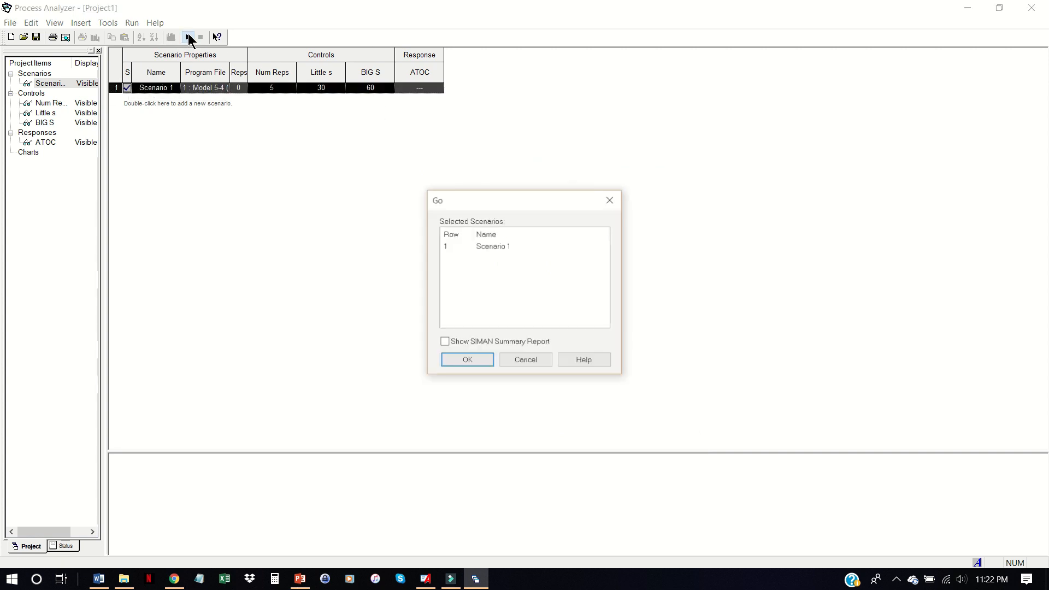
{"action": "left_click", "coordinate": [474, 358]}
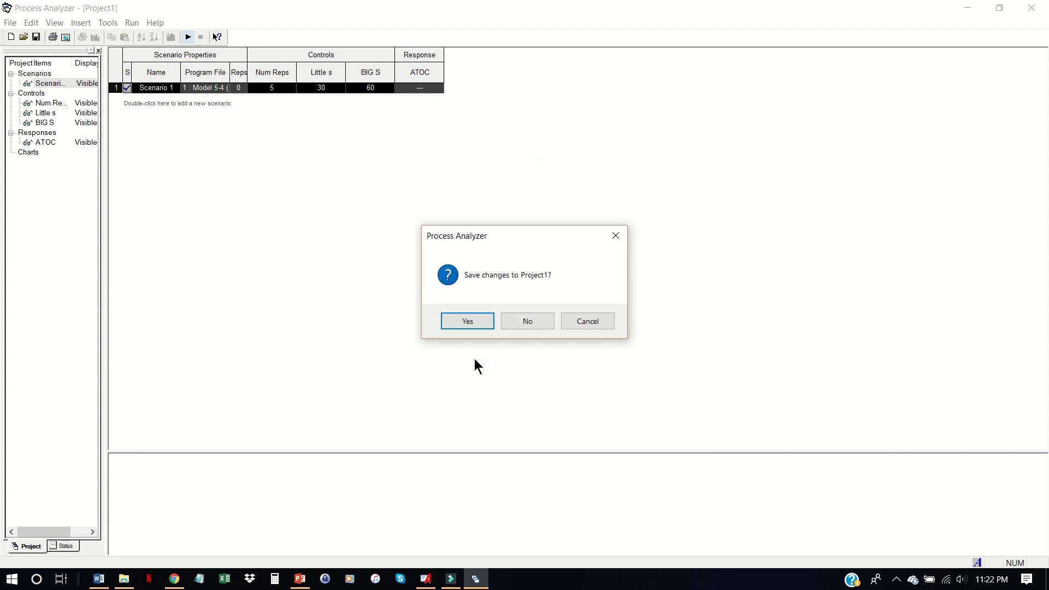
{"action": "left_click", "coordinate": [468, 321]}
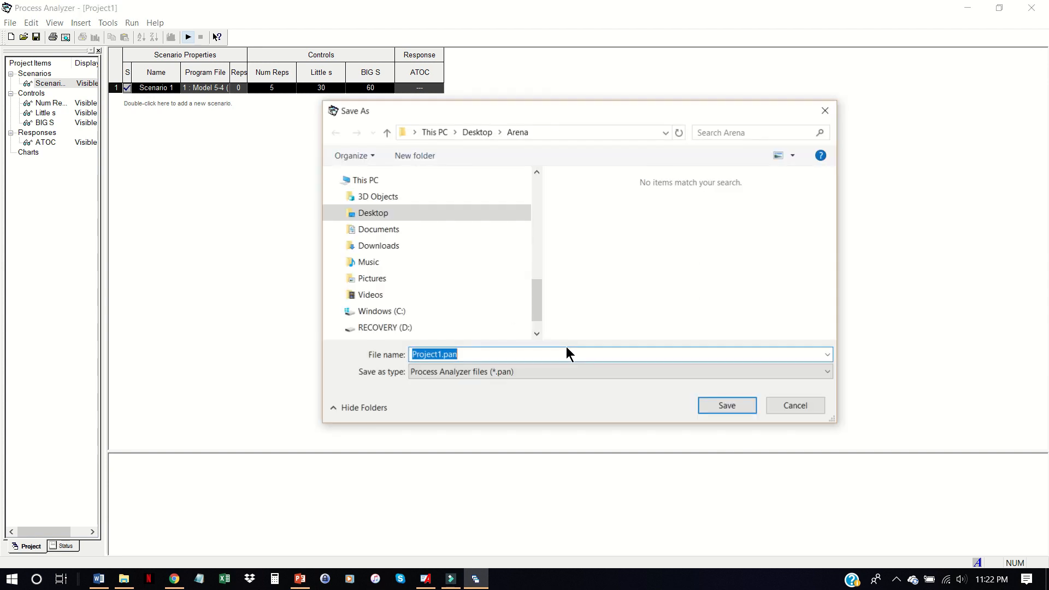
{"action": "left_click", "coordinate": [723, 402]}
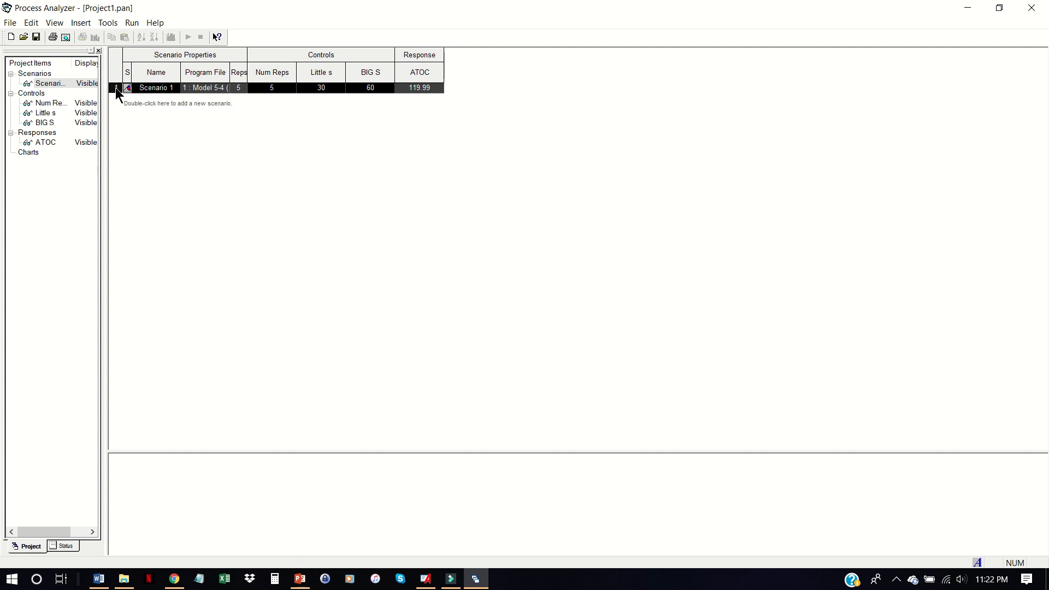
{"action": "left_click", "coordinate": [276, 90]}
{"action": "left_click", "coordinate": [425, 91]}
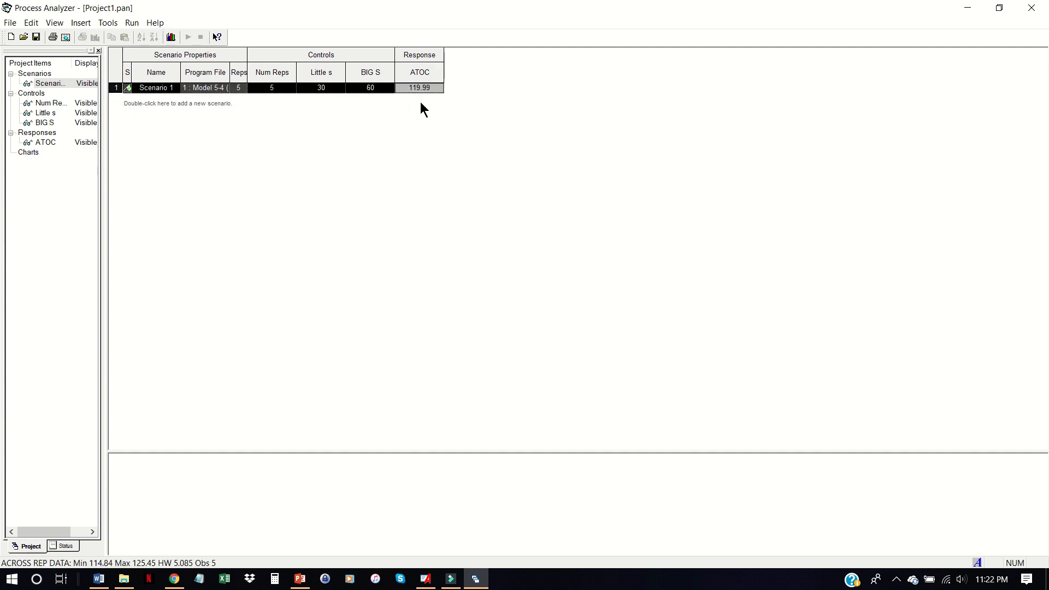
{"action": "left_click", "coordinate": [375, 86]}
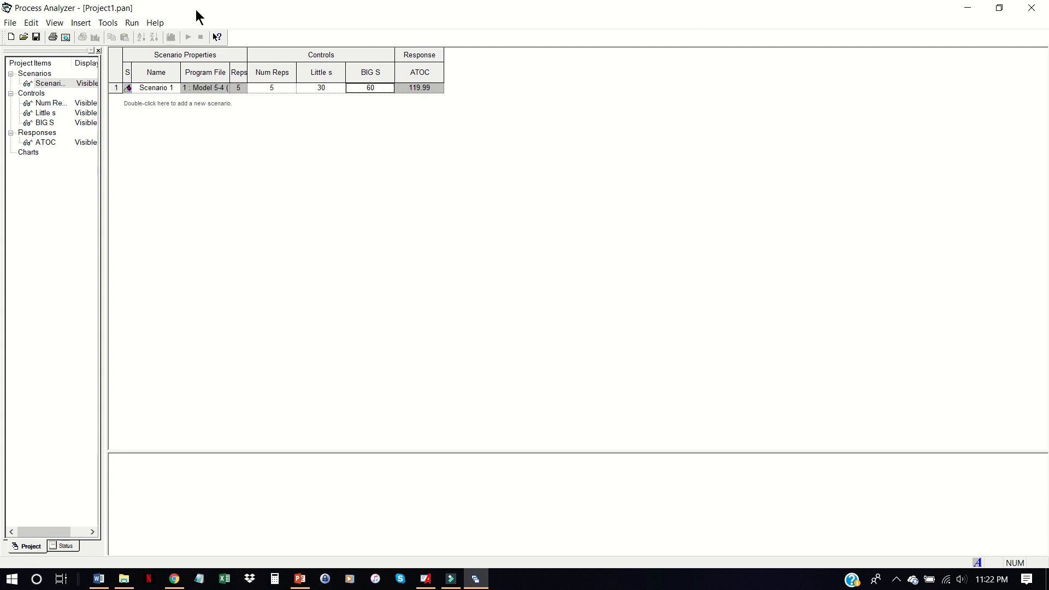
Step: Insert the user-specified output AOC as a response in the project
{"action": "left_click", "coordinate": [82, 23]}
{"action": "left_click", "coordinate": [99, 64]}
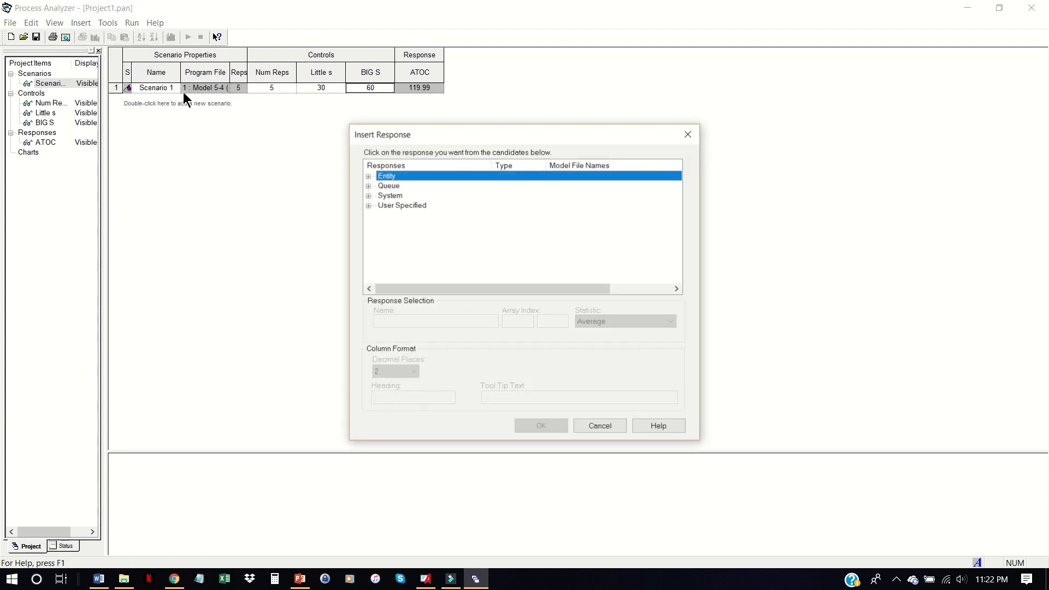
{"action": "left_click", "coordinate": [368, 205]}
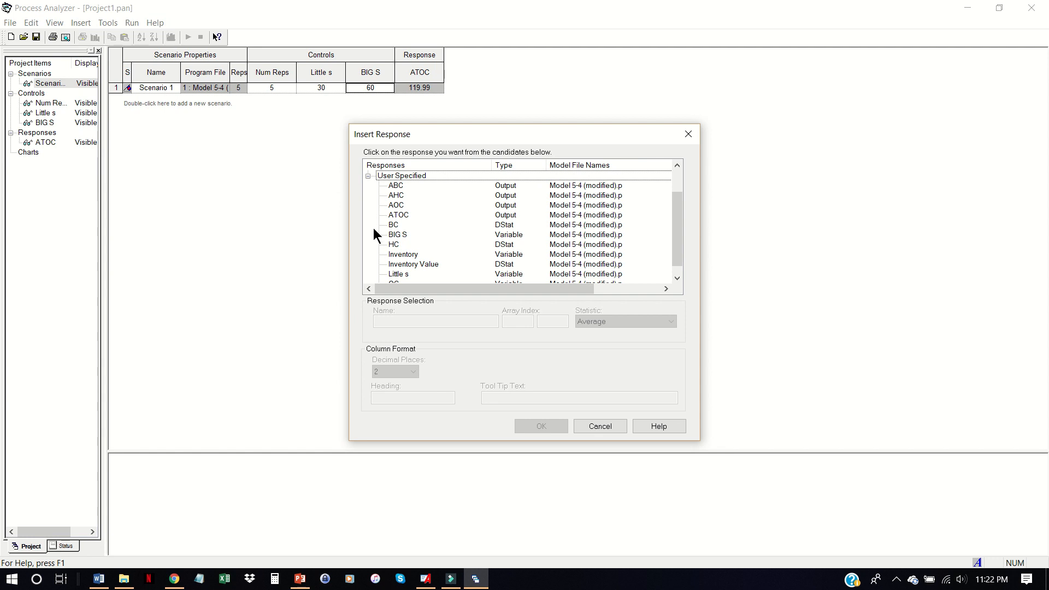
{"action": "left_click", "coordinate": [391, 205]}
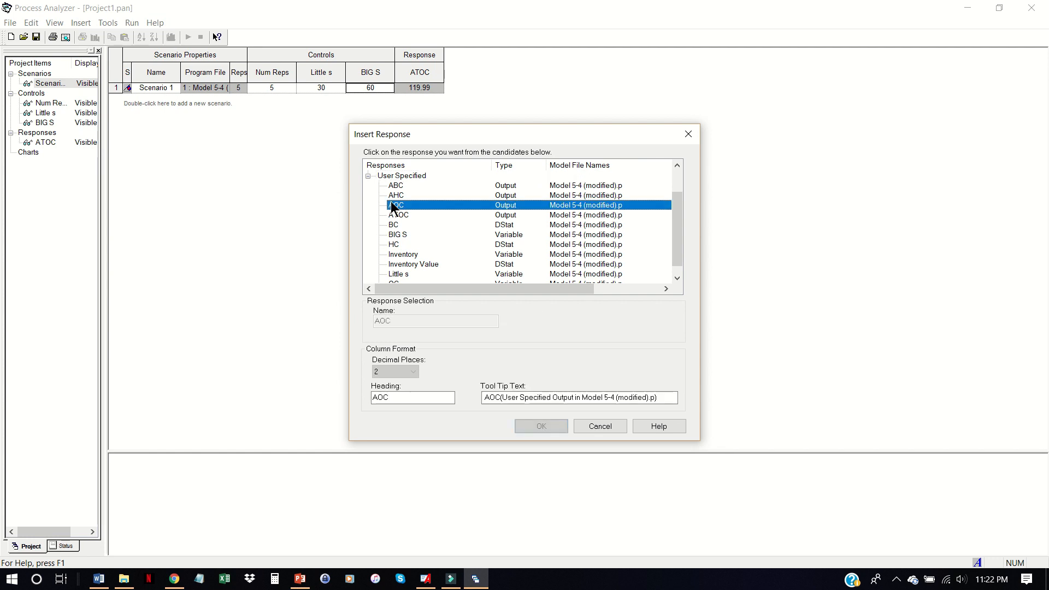
{"action": "left_click", "coordinate": [554, 427]}
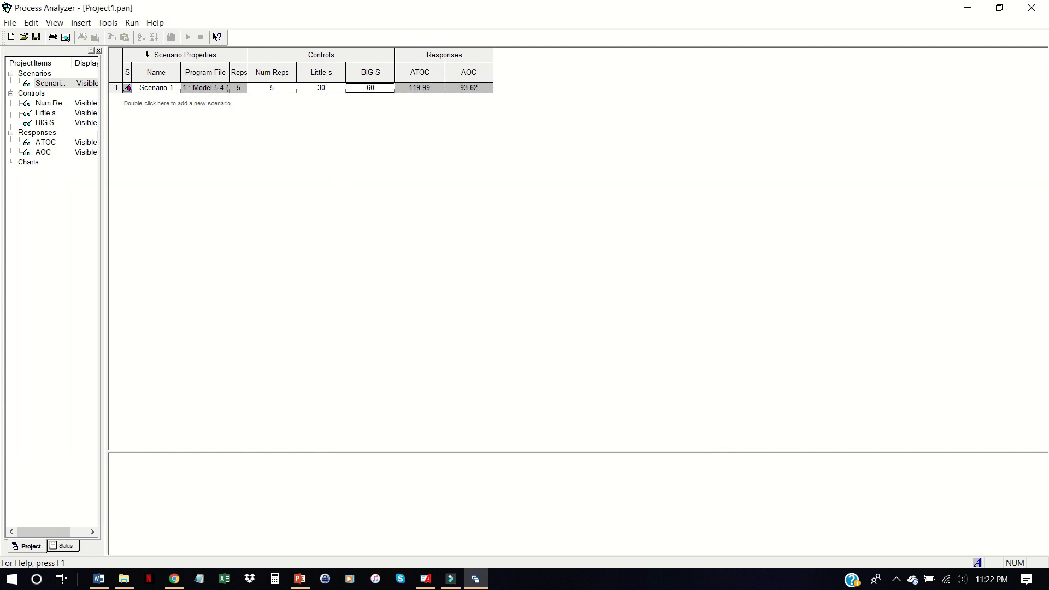
Step: Insert the user-specified output AHC as a response in the project
{"action": "left_click", "coordinate": [82, 23]}
{"action": "left_click", "coordinate": [122, 63]}
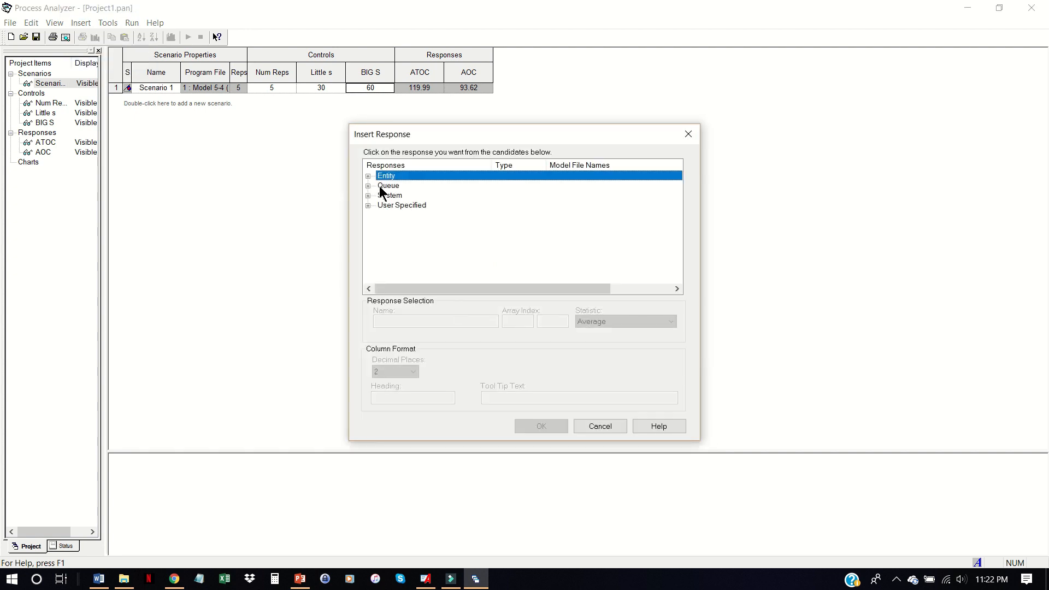
{"action": "left_click", "coordinate": [368, 205]}
{"action": "left_click", "coordinate": [396, 195]}
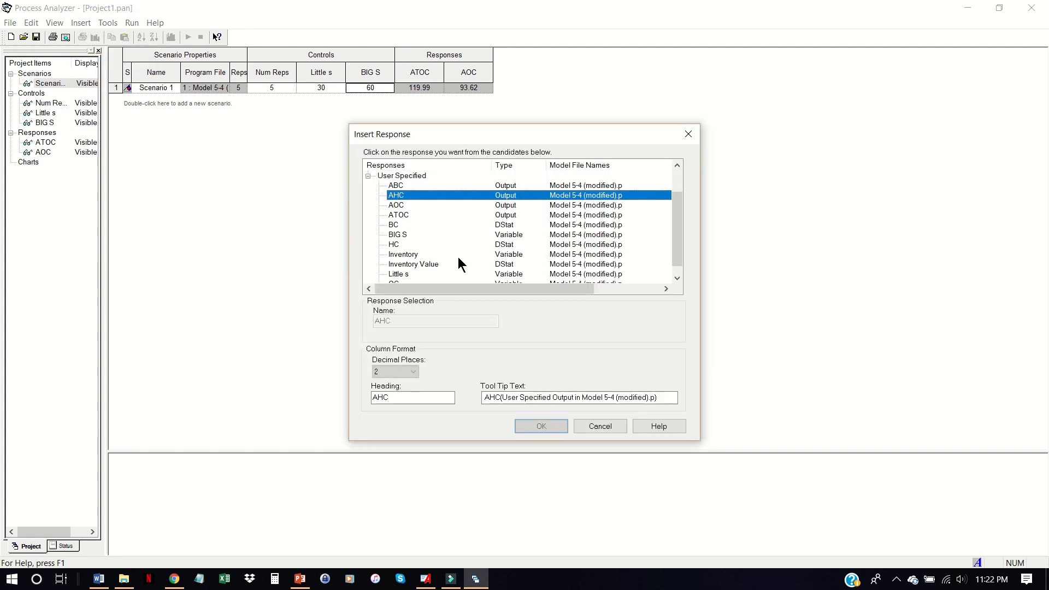
{"action": "left_click", "coordinate": [541, 426]}
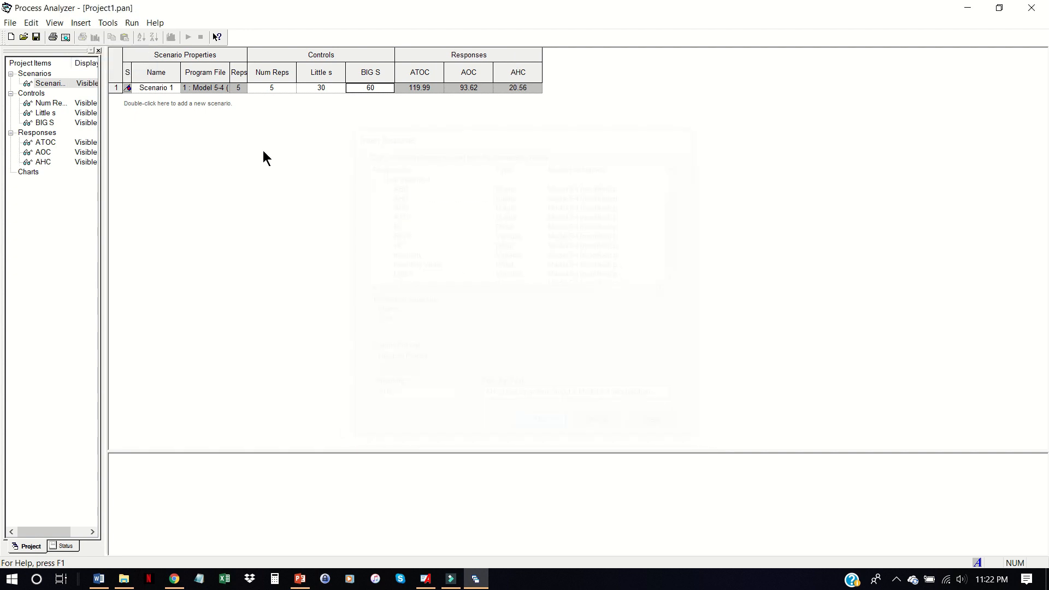
Step: Insert the user-specified output ABC as a response in the project
{"action": "left_click", "coordinate": [90, 25]}
{"action": "left_click", "coordinate": [101, 63]}
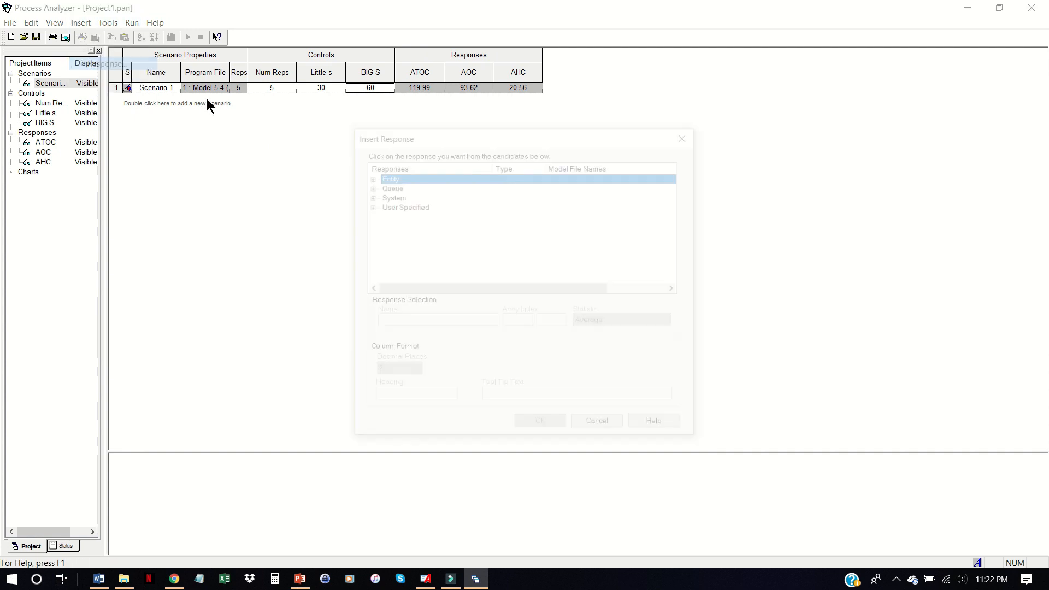
{"action": "left_click", "coordinate": [368, 205]}
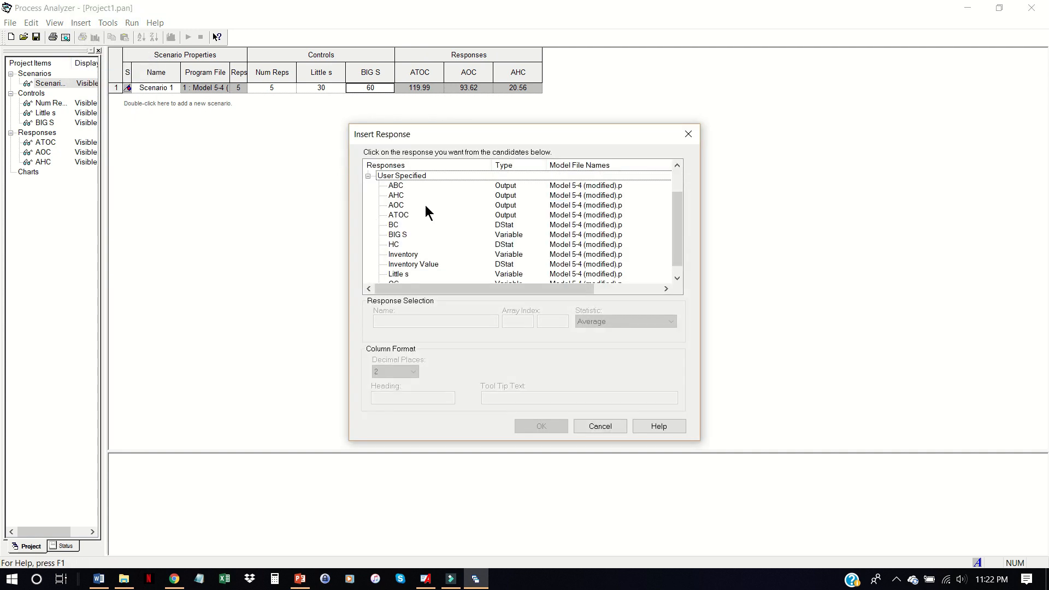
{"action": "left_click", "coordinate": [402, 186]}
{"action": "left_click", "coordinate": [534, 428]}
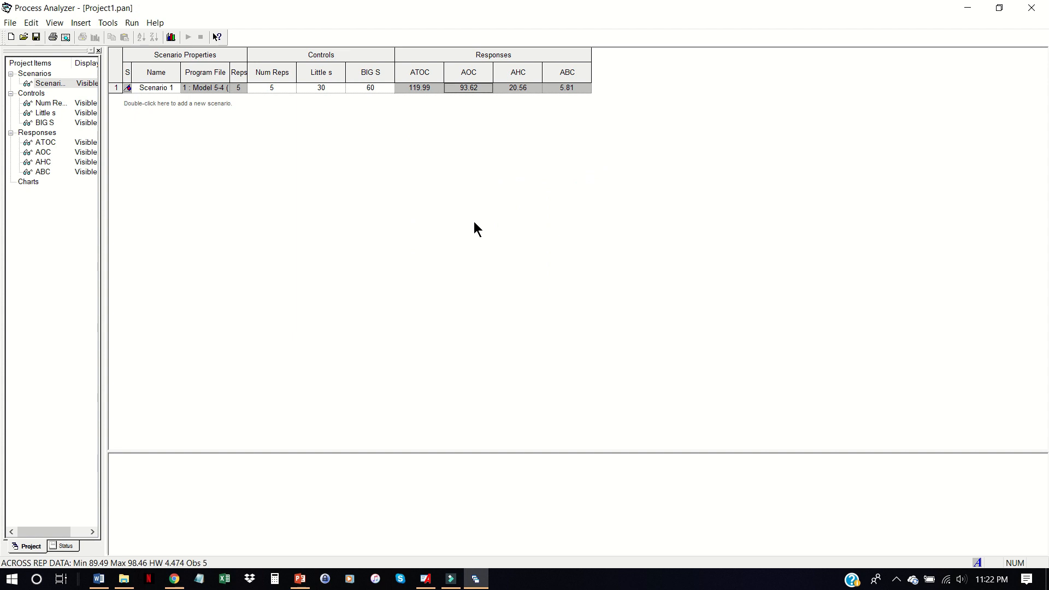
Step: Add Scenario 2, Scenario 3 and Scenario 4, keeping the default names and the Model 5-4 (modified).p program file
{"action": "double_click", "coordinate": [248, 151]}
{"action": "left_click", "coordinate": [487, 363]}
{"action": "double_click", "coordinate": [176, 154]}
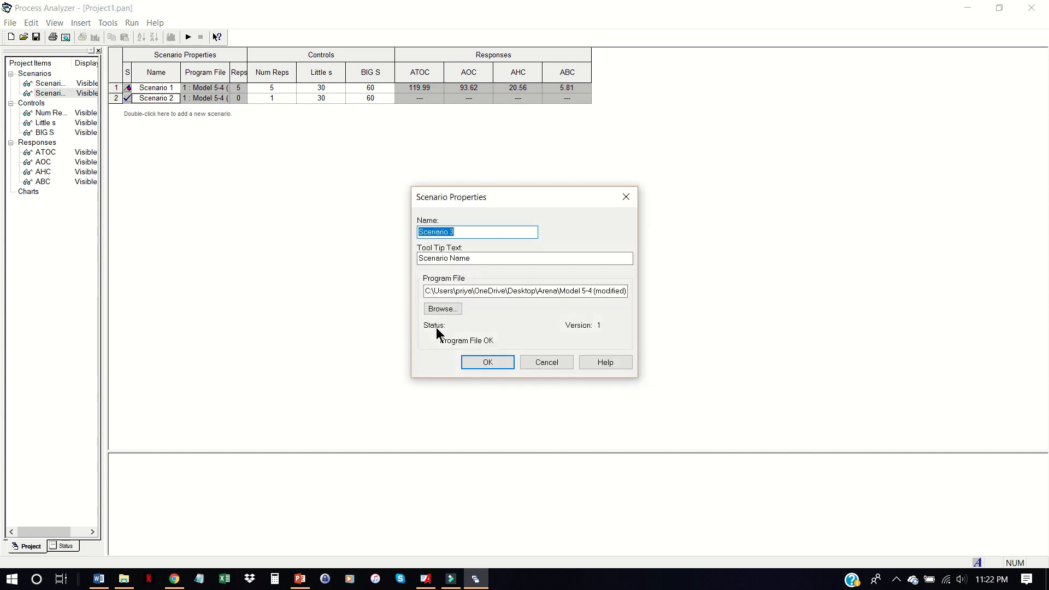
{"action": "left_click", "coordinate": [481, 363]}
{"action": "double_click", "coordinate": [514, 365]}
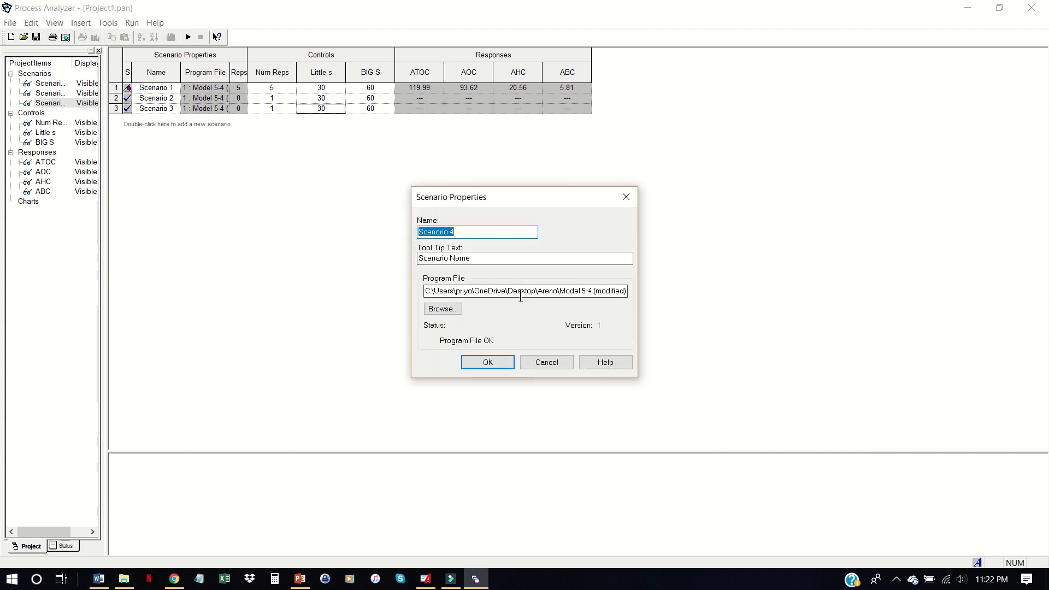
{"action": "left_click", "coordinate": [457, 291]}
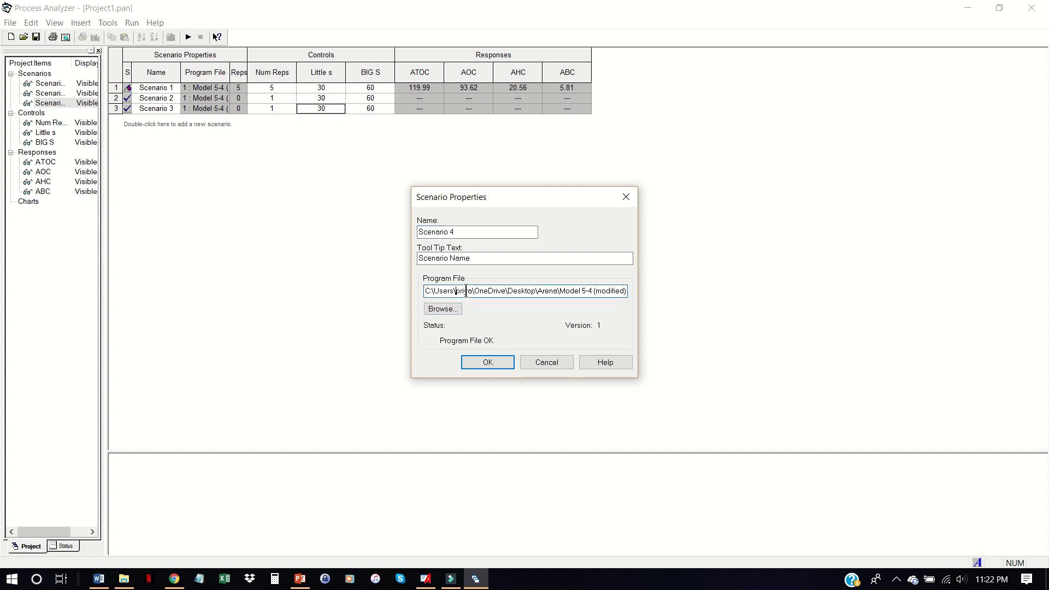
{"action": "left_click_drag", "start_coordinate": [569, 292], "coordinate": [633, 299]}
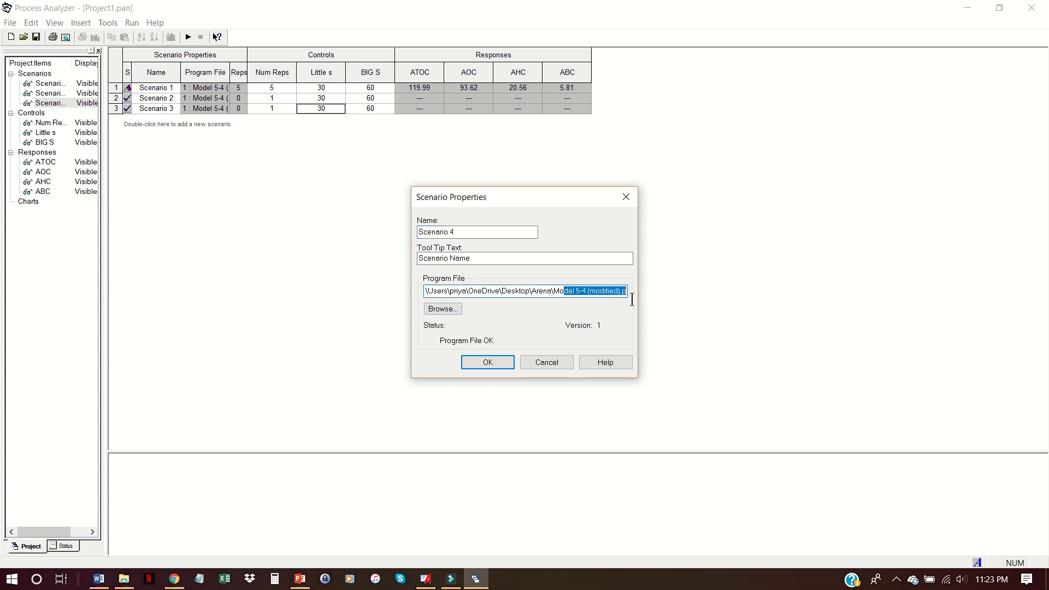
{"action": "left_click", "coordinate": [600, 291]}
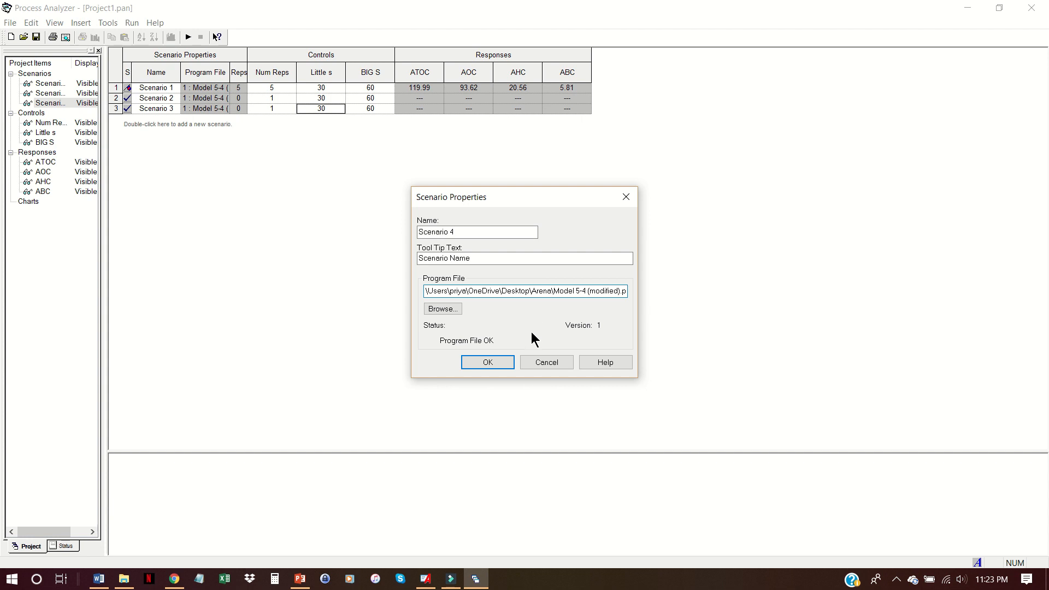
{"action": "left_click", "coordinate": [507, 363]}
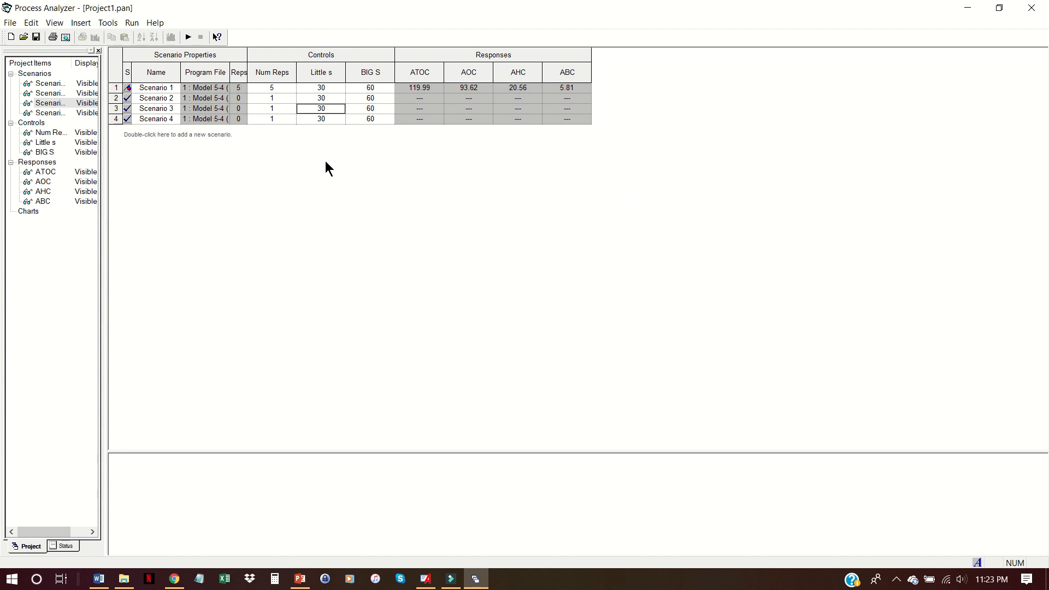
Step: Add Scenario 5 through Scenario 9 with the default names and the same Model 5-4 (modified).p program file
{"action": "double_click", "coordinate": [203, 164]}
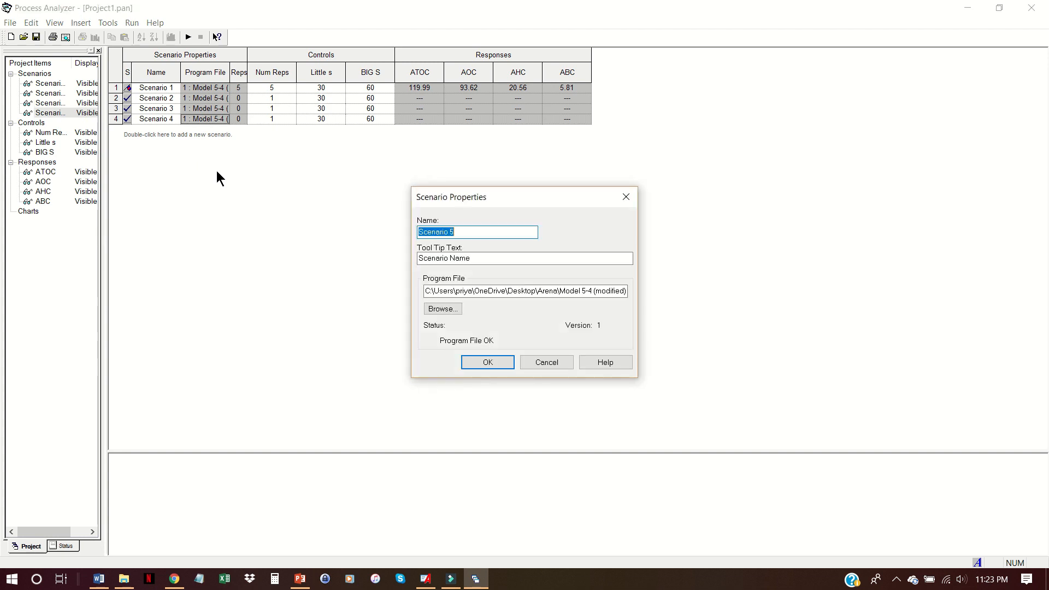
{"action": "left_click", "coordinate": [503, 363]}
{"action": "double_click", "coordinate": [261, 170]}
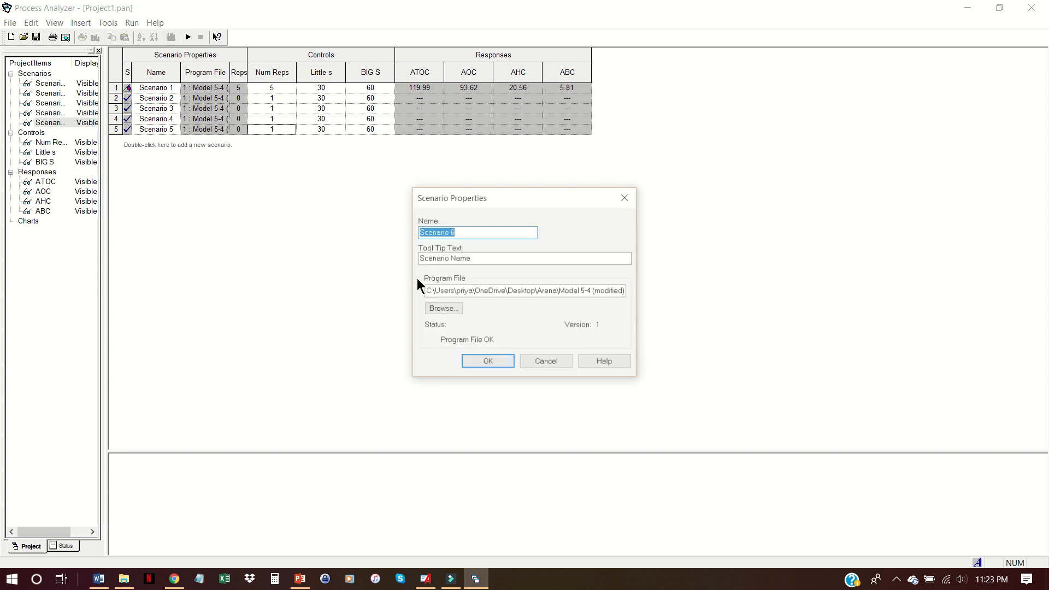
{"action": "left_click", "coordinate": [468, 362]}
{"action": "double_click", "coordinate": [273, 249]}
{"action": "left_click", "coordinate": [489, 362]}
{"action": "double_click", "coordinate": [299, 232]}
{"action": "left_click", "coordinate": [488, 362]}
{"action": "double_click", "coordinate": [230, 235]}
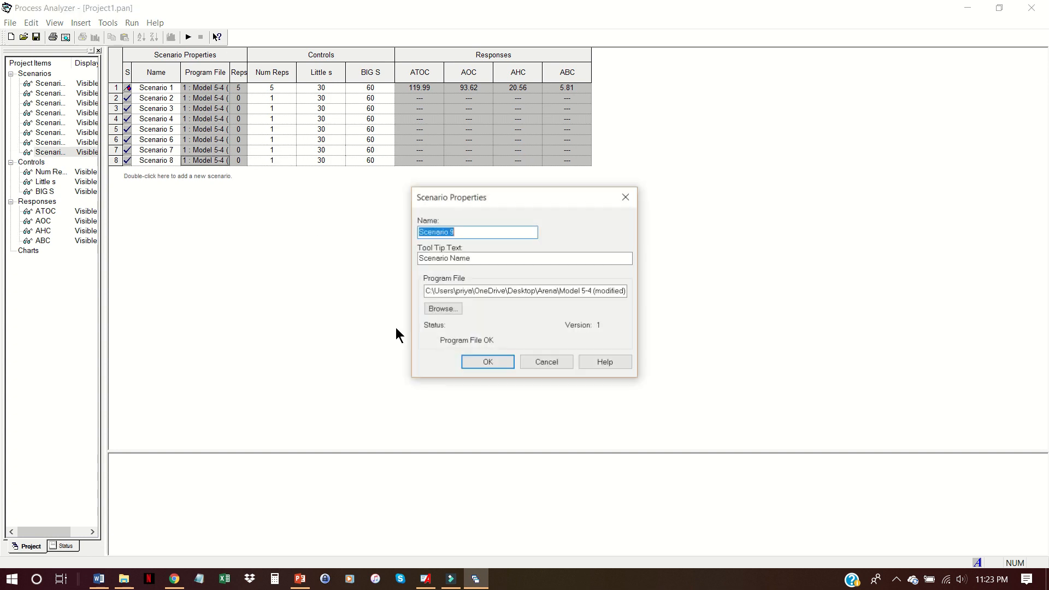
{"action": "left_click", "coordinate": [469, 362]}
Step: Set Little s to 10, 20 and 30 for Scenarios 1, 2 and 3, suppressing further warnings about changing already-run scenario controls
{"action": "left_click", "coordinate": [309, 87]}
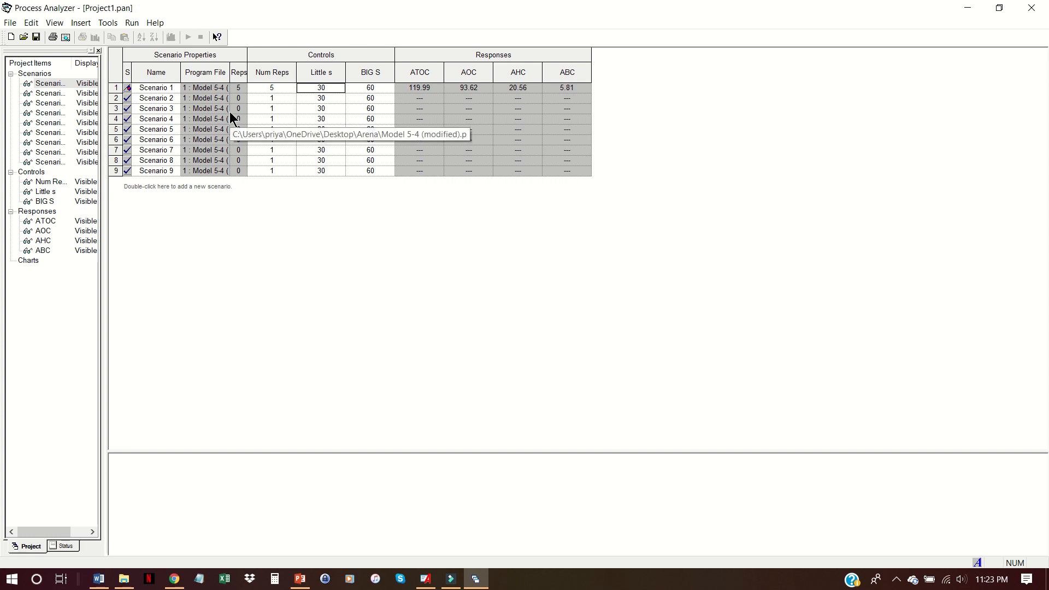
{"action": "key", "text": "2"}
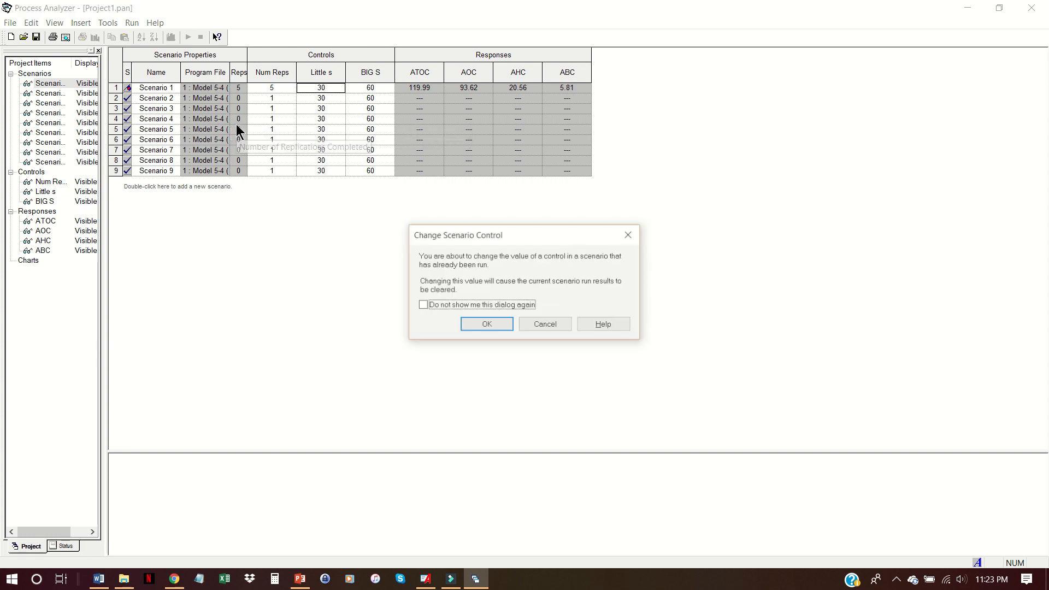
{"action": "left_click", "coordinate": [422, 305]}
{"action": "left_click", "coordinate": [508, 325]}
{"action": "type", "text": "1"}
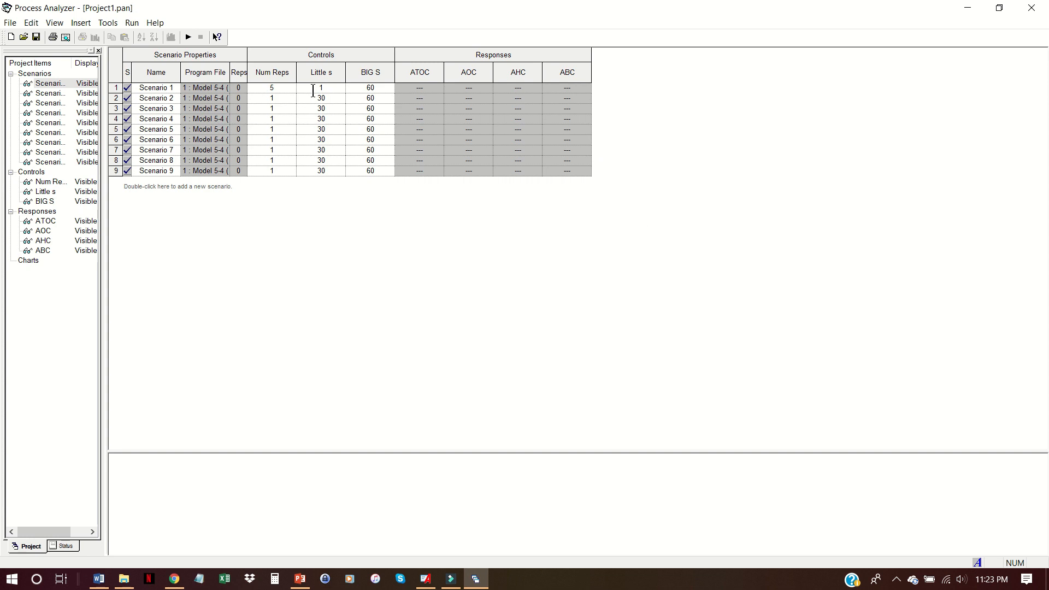
{"action": "type", "text": "0"}
{"action": "key", "text": "Return"}
{"action": "type", "text": "20"}
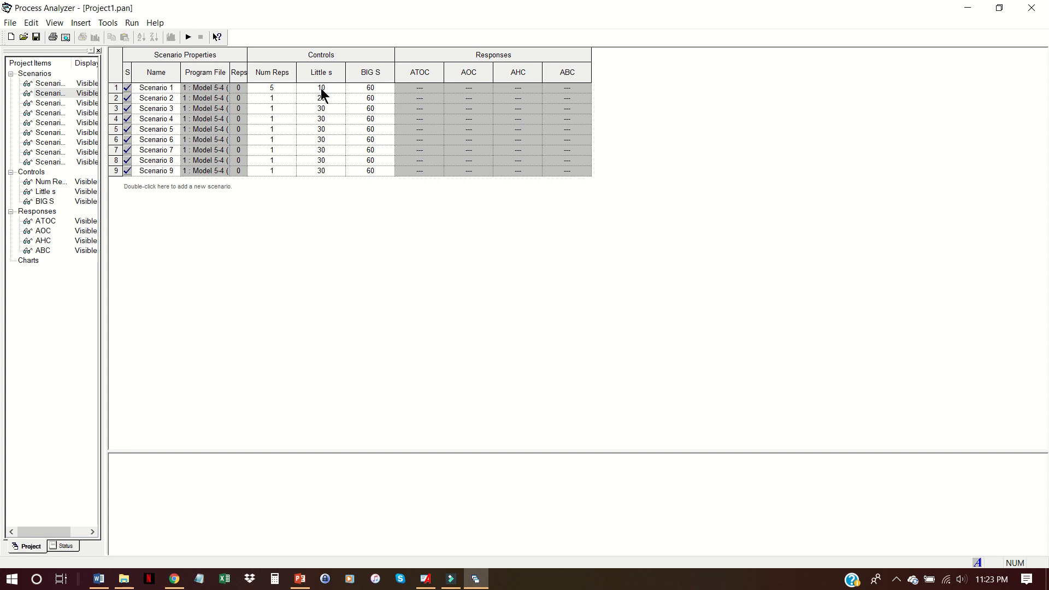
{"action": "key", "text": "Return"}
{"action": "type", "text": "30"}
{"action": "key", "text": "Return"}
Step: Set Little s to 10, 20 and 30 for Scenarios 4, 5 and 6
{"action": "type", "text": "10"}
{"action": "key", "text": "Return"}
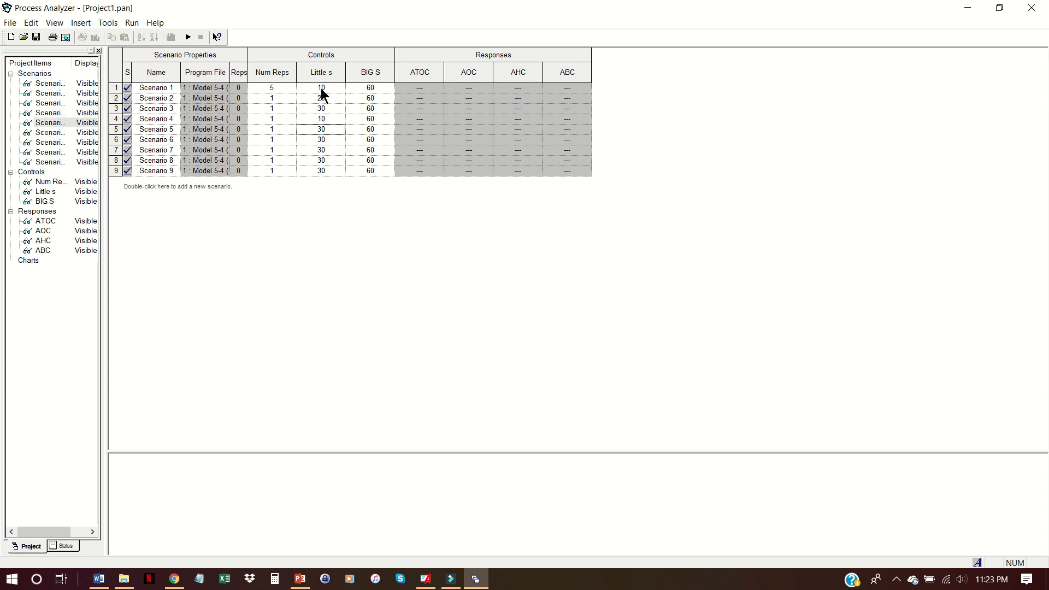
{"action": "type", "text": "20"}
{"action": "key", "text": "Return"}
{"action": "type", "text": "30"}
{"action": "key", "text": "Return"}
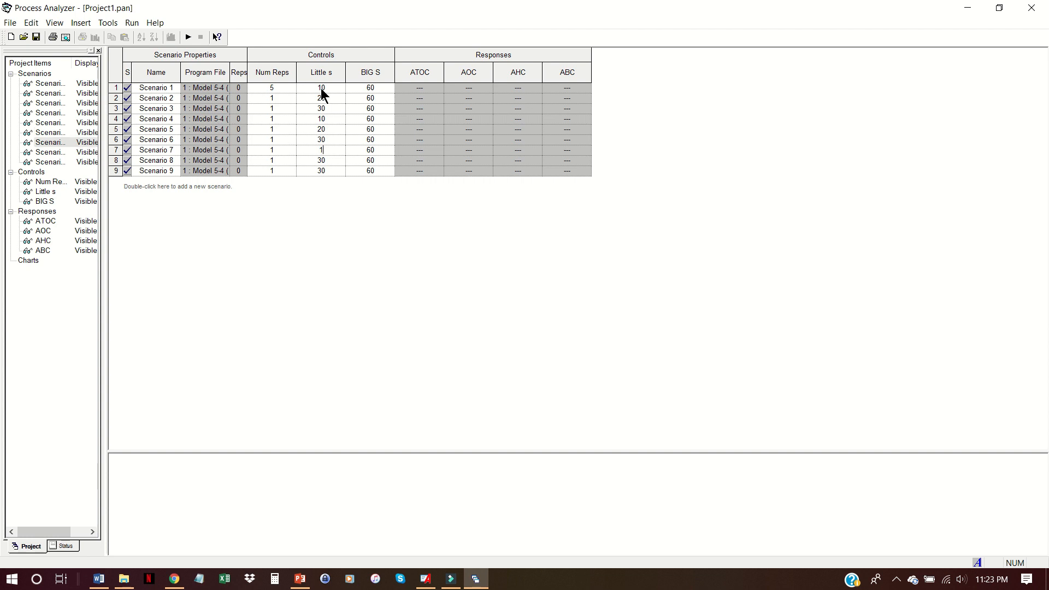
Step: Set Little s to 10 for Scenario 7 and 20 for Scenario 8
{"action": "type", "text": "10"}
{"action": "key", "text": "Return"}
{"action": "type", "text": "02"}
{"action": "key", "text": "BackSpace"}
{"action": "key", "text": "BackSpace"}
{"action": "type", "text": "20"}
{"action": "key", "text": "Return"}
Step: Set BIG S to 20, 30 and 40 for Scenarios 1, 2 and 3
{"action": "key", "text": "Up"}
{"action": "key", "text": "Up"}
{"action": "key", "text": "Up"}
{"action": "key", "text": "Up"}
{"action": "key", "text": "Up"}
{"action": "key", "text": "Up"}
{"action": "key", "text": "Up"}
{"action": "key", "text": "Up"}
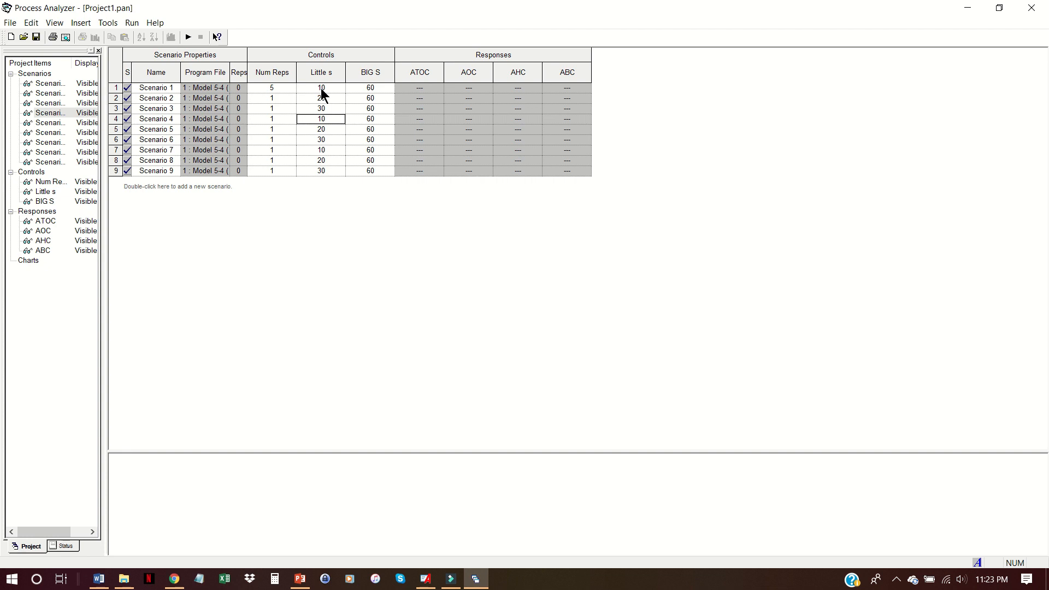
{"action": "key", "text": "Right"}
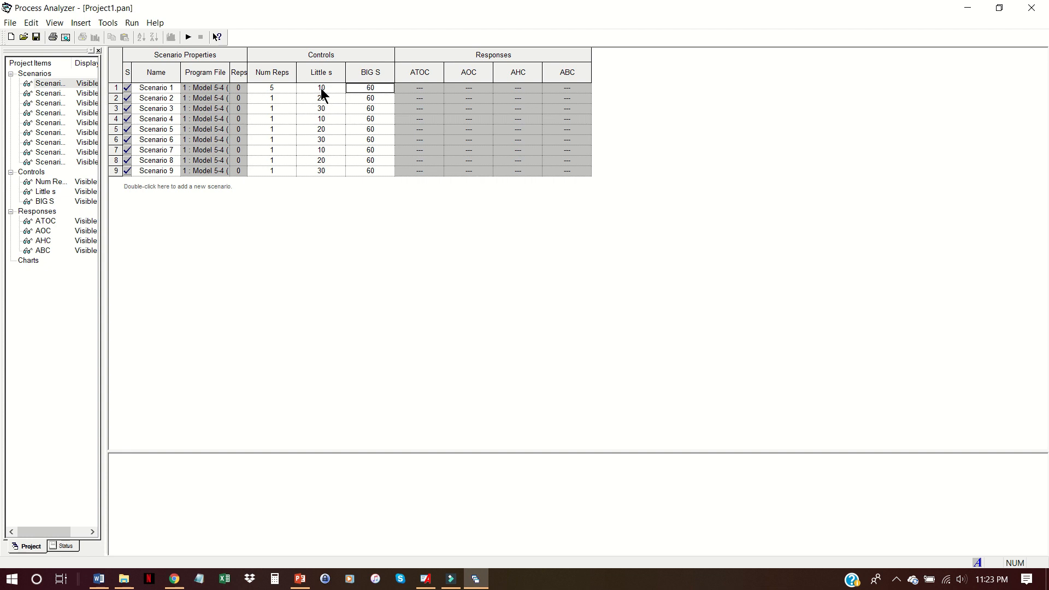
{"action": "type", "text": "20"}
{"action": "key", "text": "Return"}
{"action": "type", "text": "30"}
{"action": "key", "text": "Return"}
{"action": "type", "text": "40"}
{"action": "key", "text": "Return"}
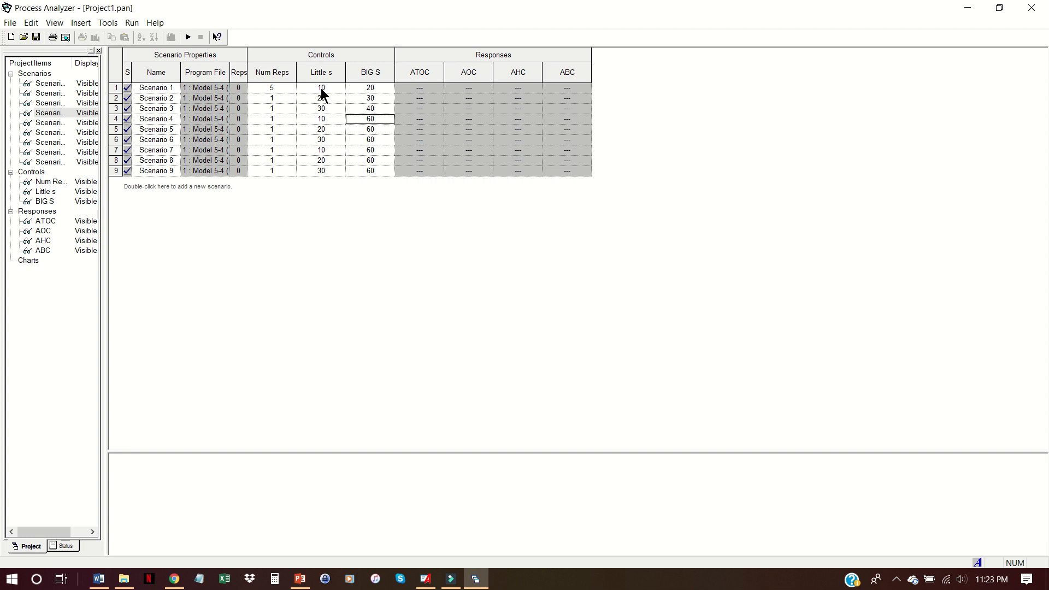
Step: Set BIG S to 30 for Scenario 4 and 40 for Scenario 5, skipping Scenario 6
{"action": "type", "text": "30"}
{"action": "key", "text": "Return"}
{"action": "type", "text": "40"}
{"action": "key", "text": "Return"}
{"action": "key", "text": "Return"}
Step: Set BIG S to 40, 50 and 60 for Scenarios 7, 8 and 9
{"action": "type", "text": "40"}
{"action": "key", "text": "Return"}
{"action": "type", "text": "50"}
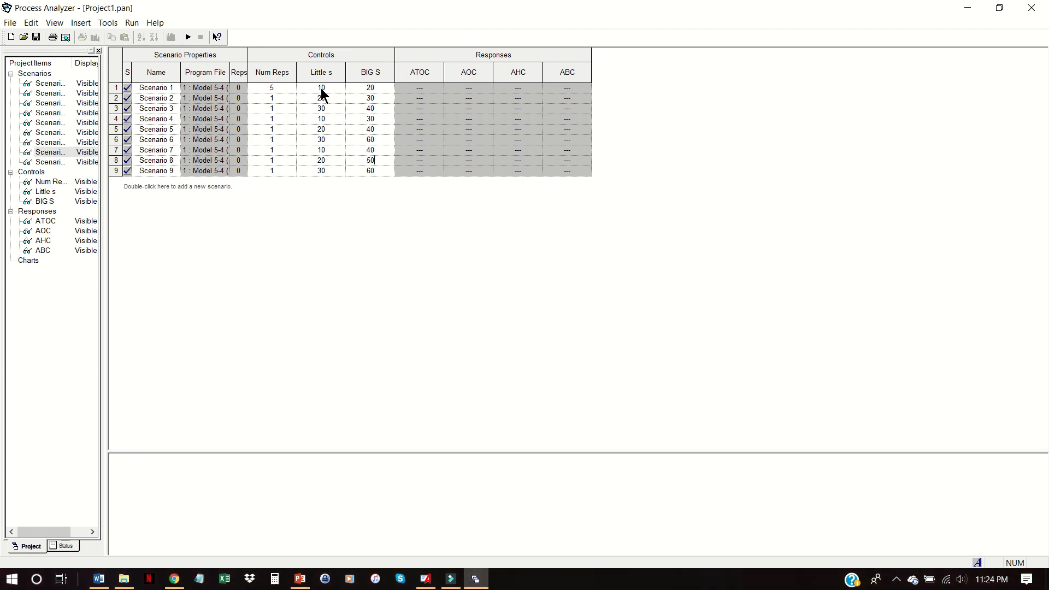
{"action": "key", "text": "Return"}
{"action": "type", "text": "60"}
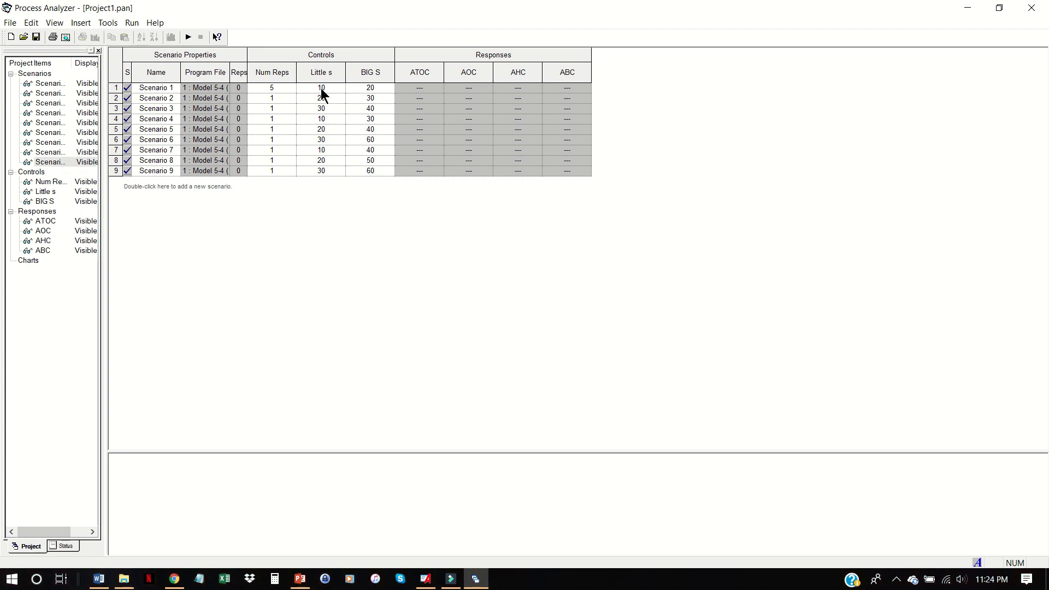
Step: Set Num Reps to 5 for Scenario 2 through Scenario 9
{"action": "left_click", "coordinate": [273, 98]}
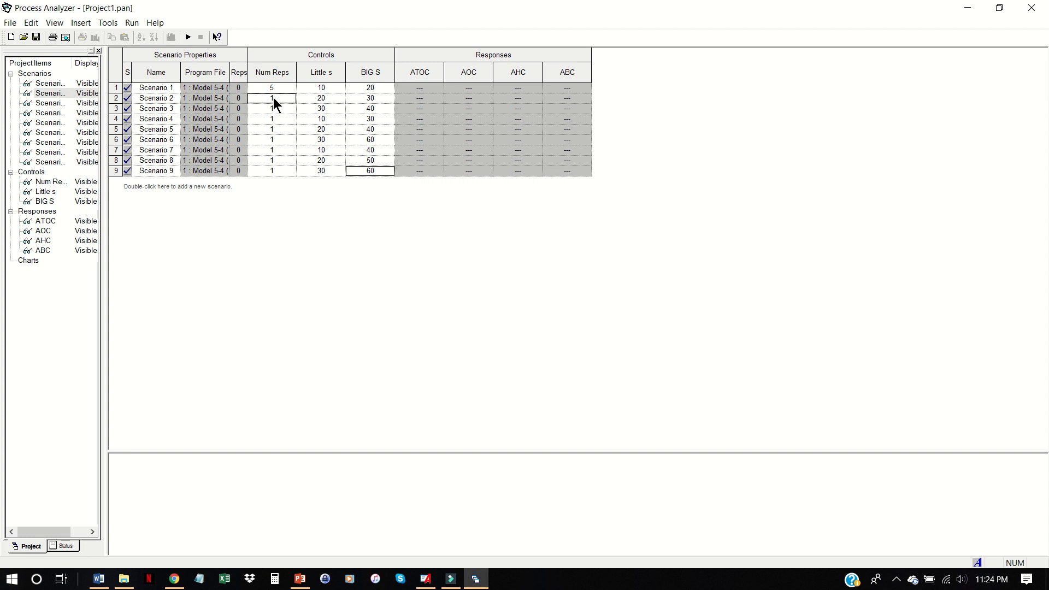
{"action": "type", "text": "5 5 5 5 5 5 5"}
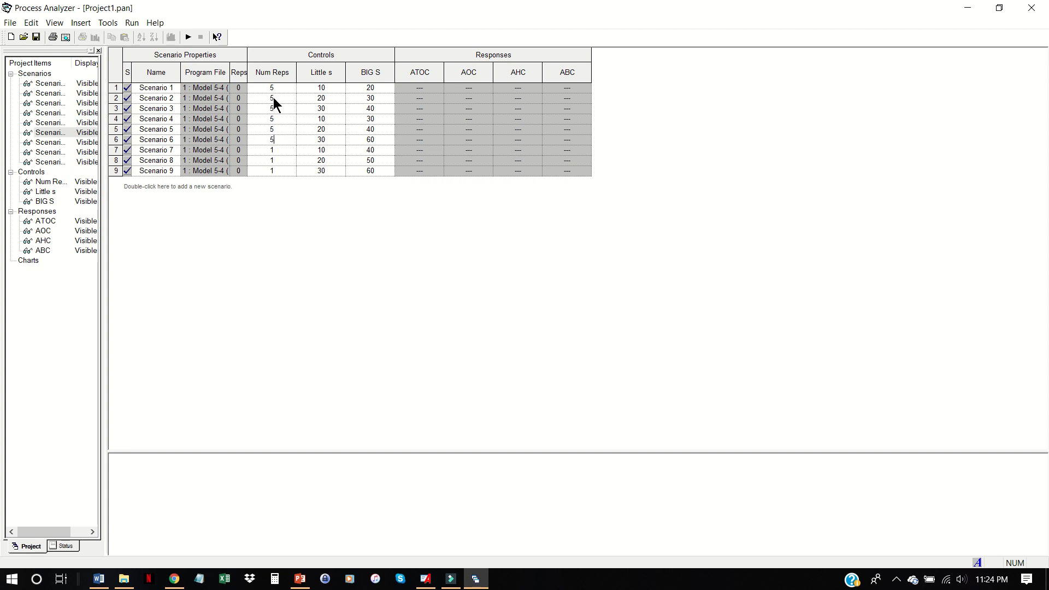
{"action": "key", "text": "Return"}
{"action": "type", "text": "5"}
{"action": "key", "text": "Return"}
{"action": "key", "text": "Up"}
{"action": "key", "text": "Up"}
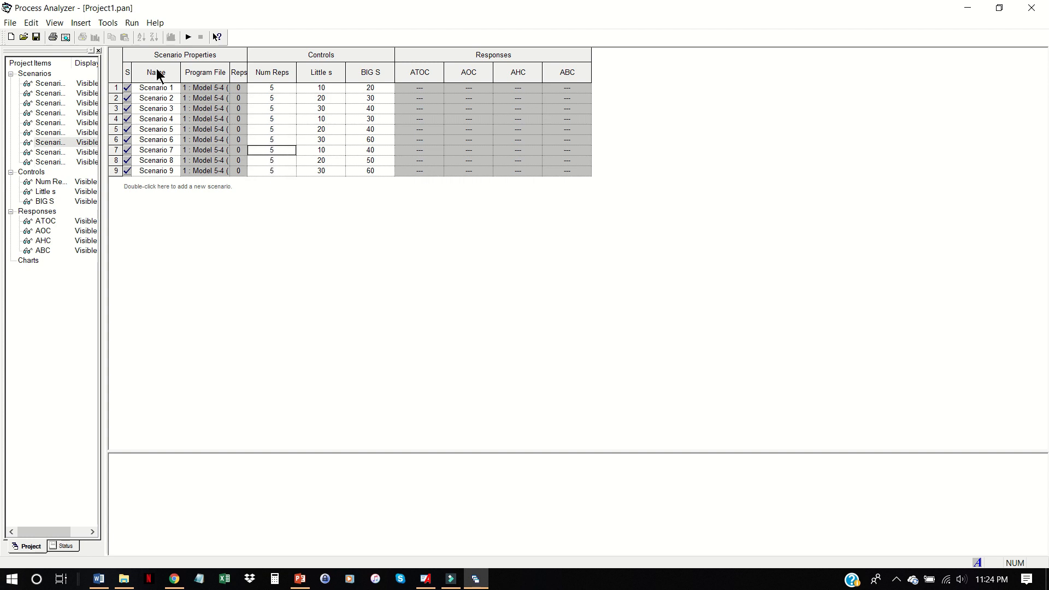
Step: Run all nine scenarios with 5 replications each and inspect the ATOC response of Scenario 9
{"action": "left_click_drag", "start_coordinate": [117, 87], "coordinate": [117, 171]}
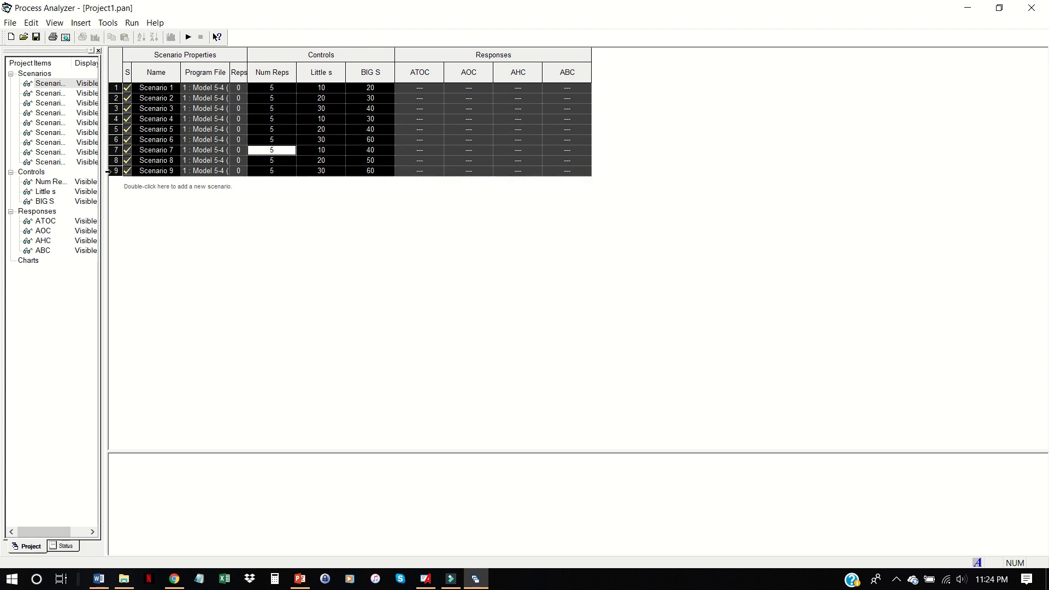
{"action": "left_click", "coordinate": [188, 36]}
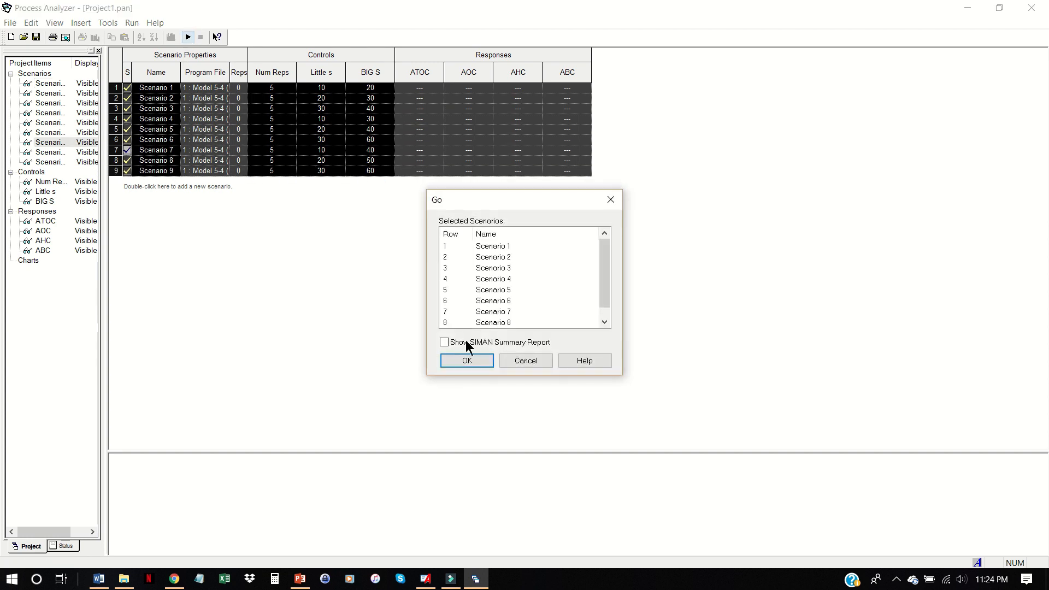
{"action": "left_click", "coordinate": [467, 361]}
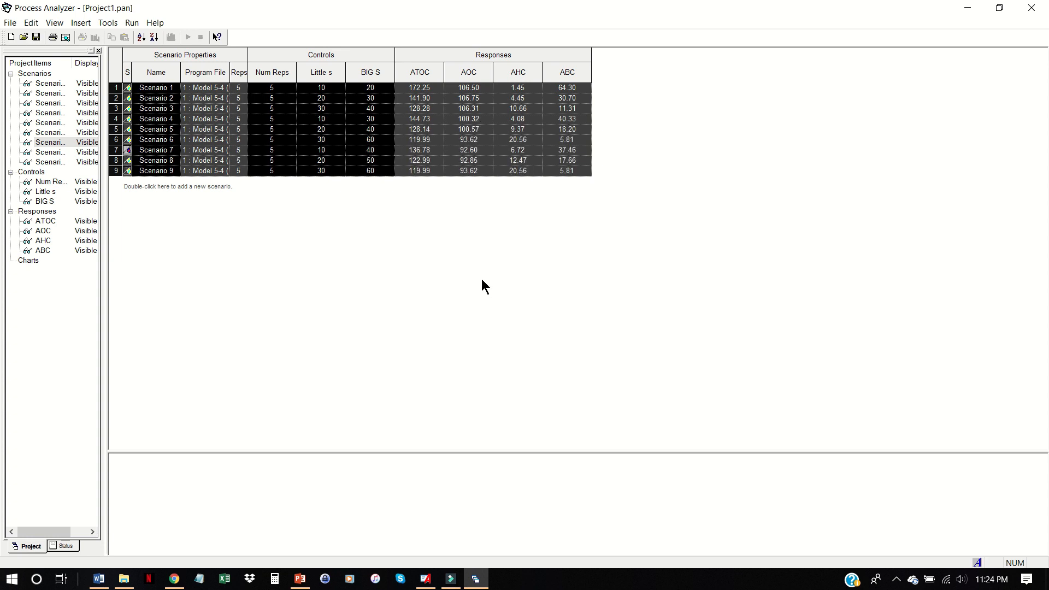
{"action": "left_click", "coordinate": [417, 172]}
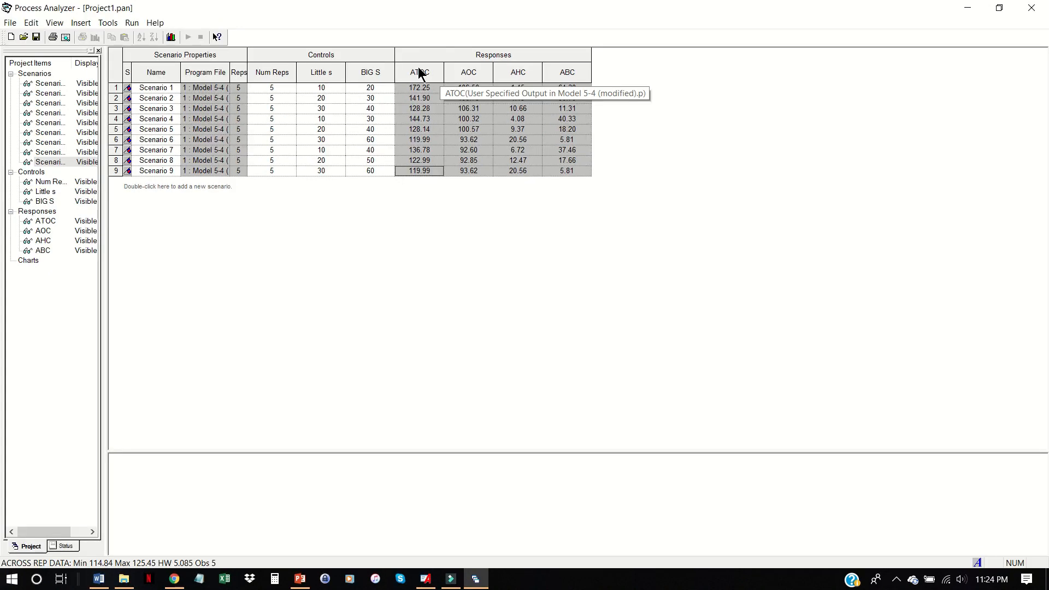
Step: Set up a Box and Whisker chart comparing ATOC across Scenarios 1 to 9, keeping the default titles
{"action": "left_click", "coordinate": [424, 68]}
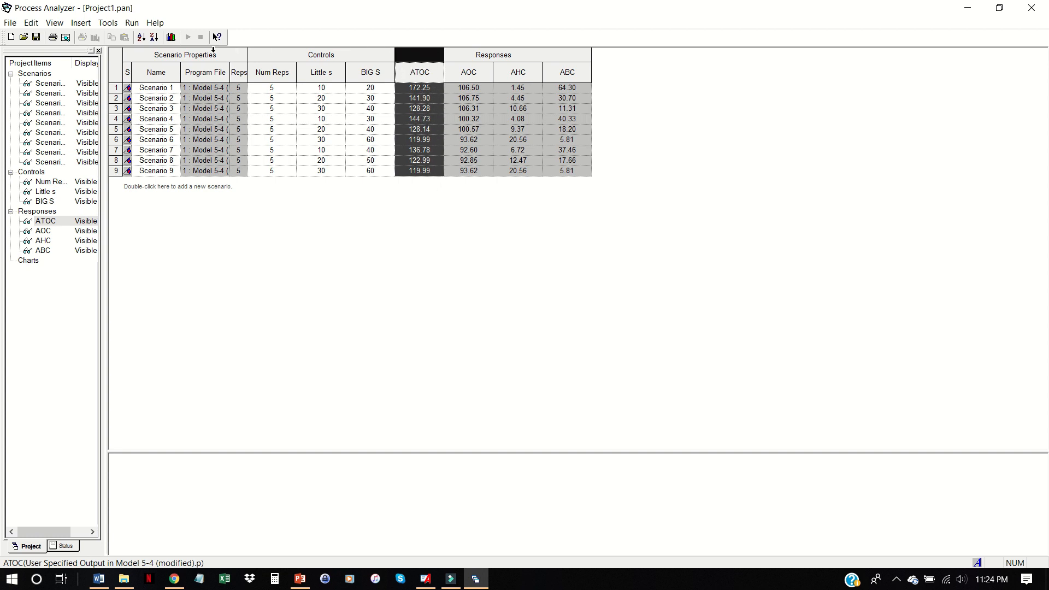
{"action": "left_click", "coordinate": [92, 24]}
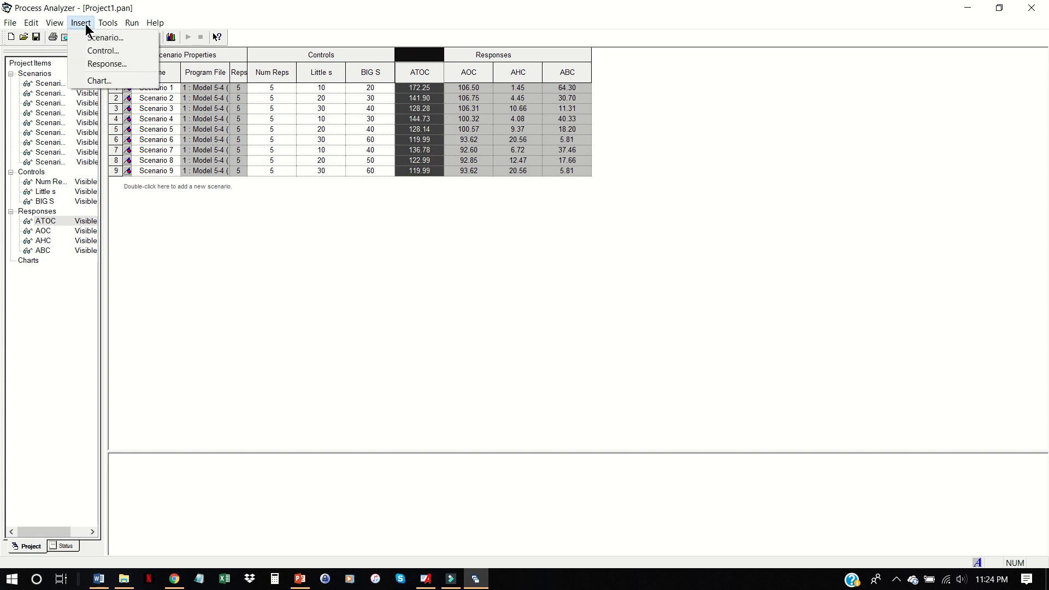
{"action": "left_click", "coordinate": [90, 80]}
{"action": "left_click", "coordinate": [399, 277]}
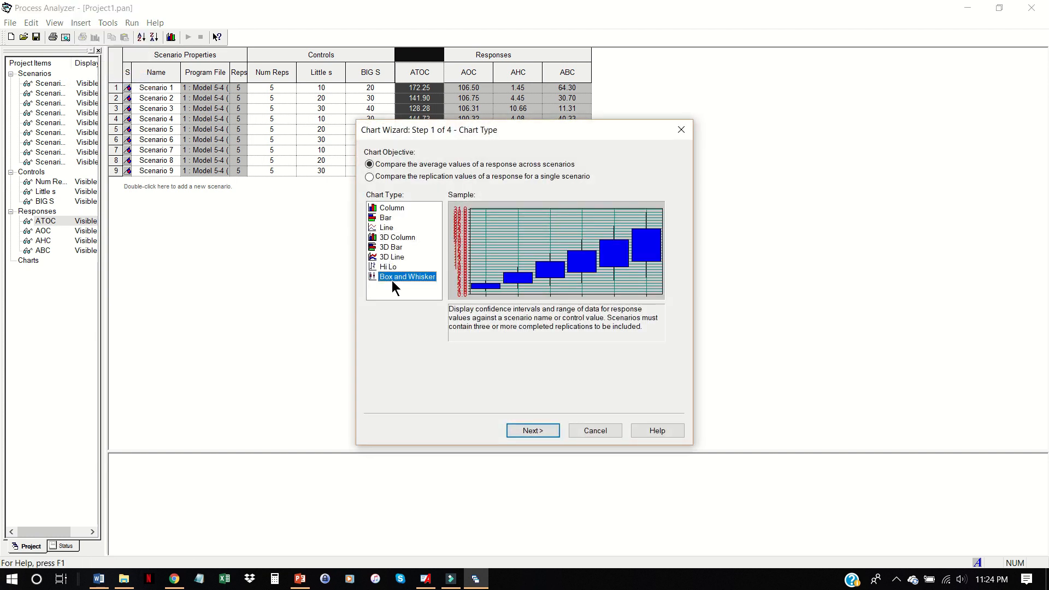
{"action": "left_click", "coordinate": [544, 429]}
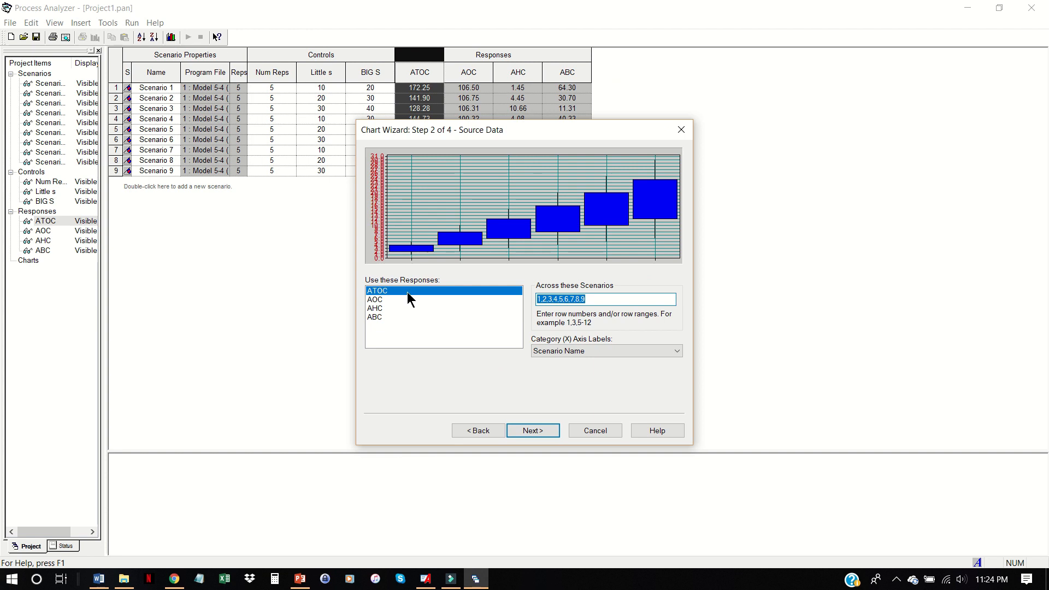
{"action": "left_click", "coordinate": [537, 431]}
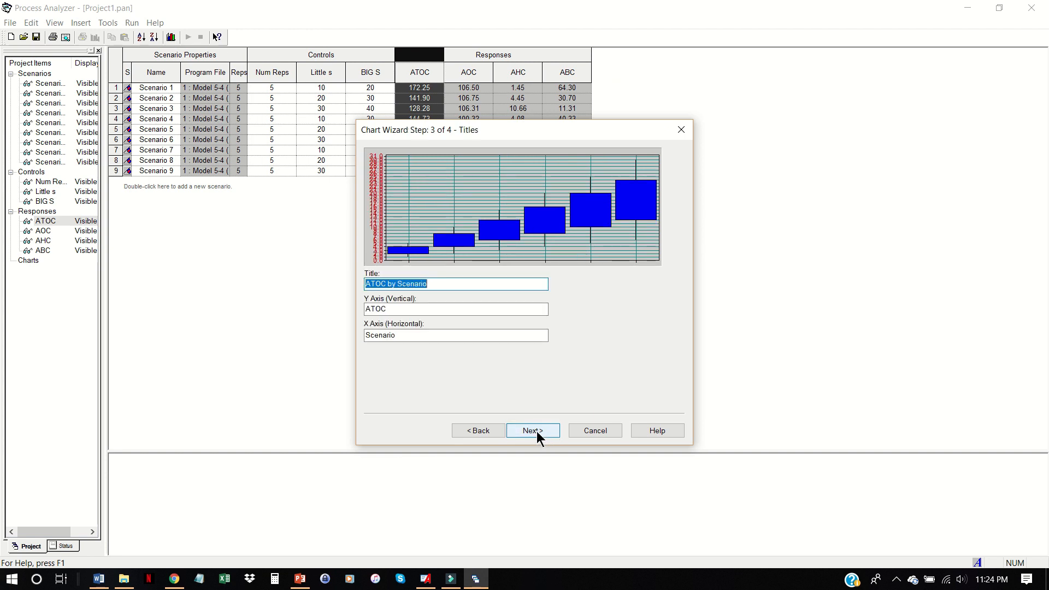
{"action": "left_click", "coordinate": [539, 431]}
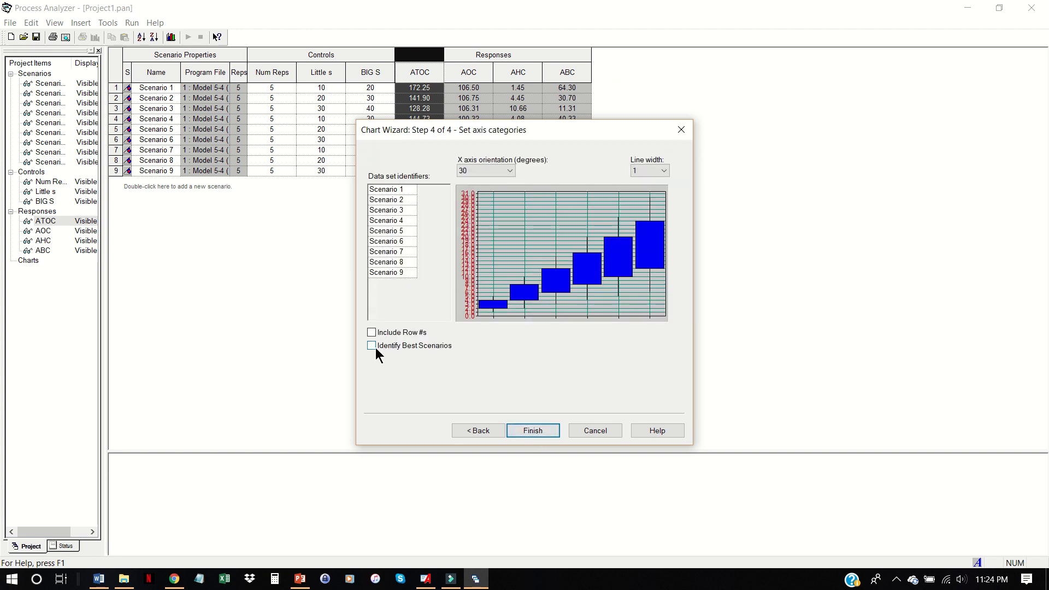
Step: Finish the ATOC chart with best scenarios identified by Smaller is better, and view it in a full-page preview
{"action": "left_click", "coordinate": [443, 347]}
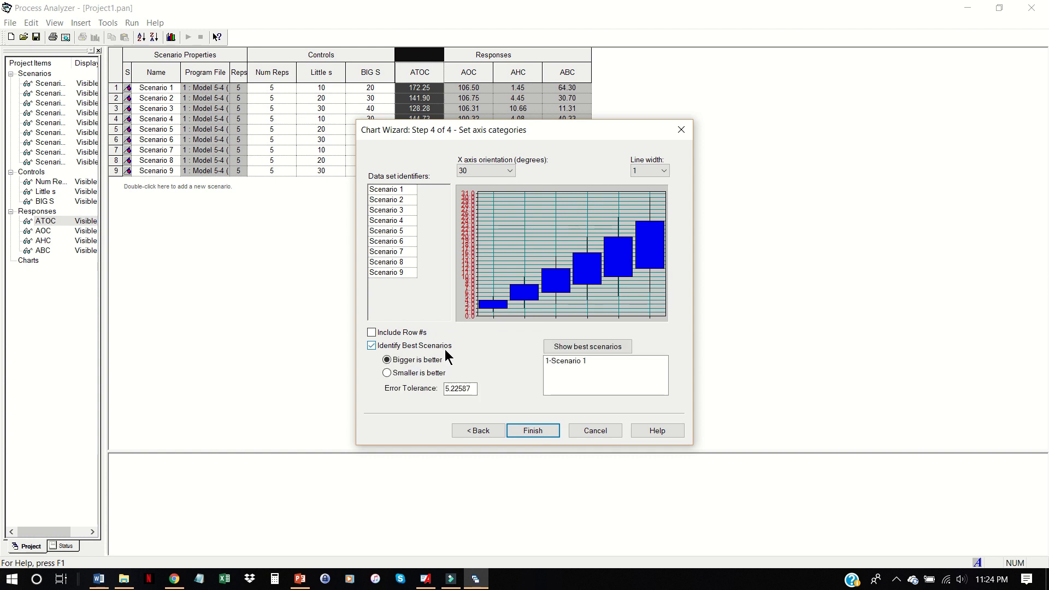
{"action": "left_click", "coordinate": [409, 372]}
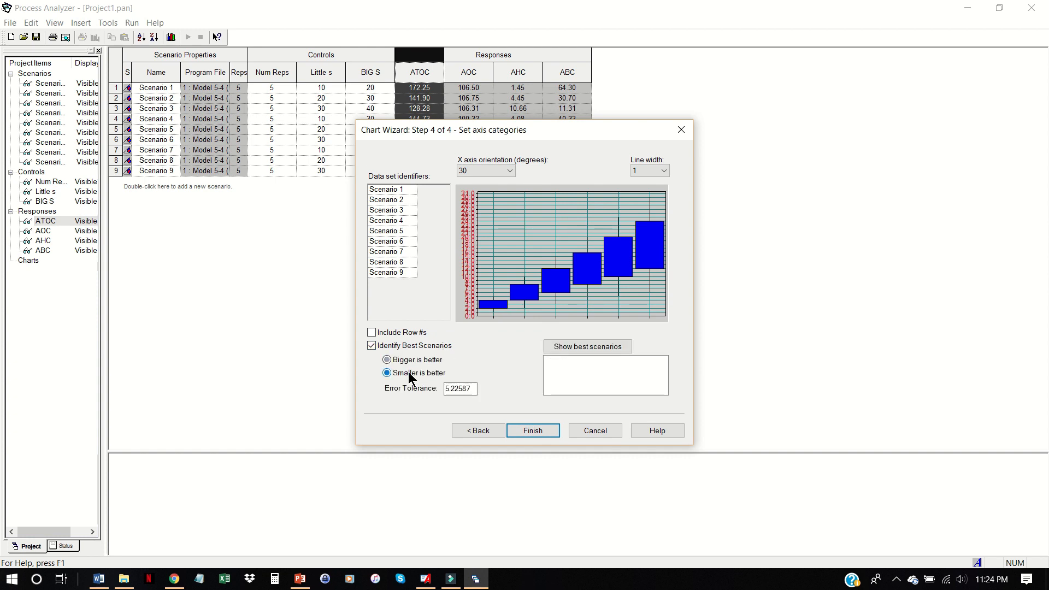
{"action": "left_click", "coordinate": [541, 430]}
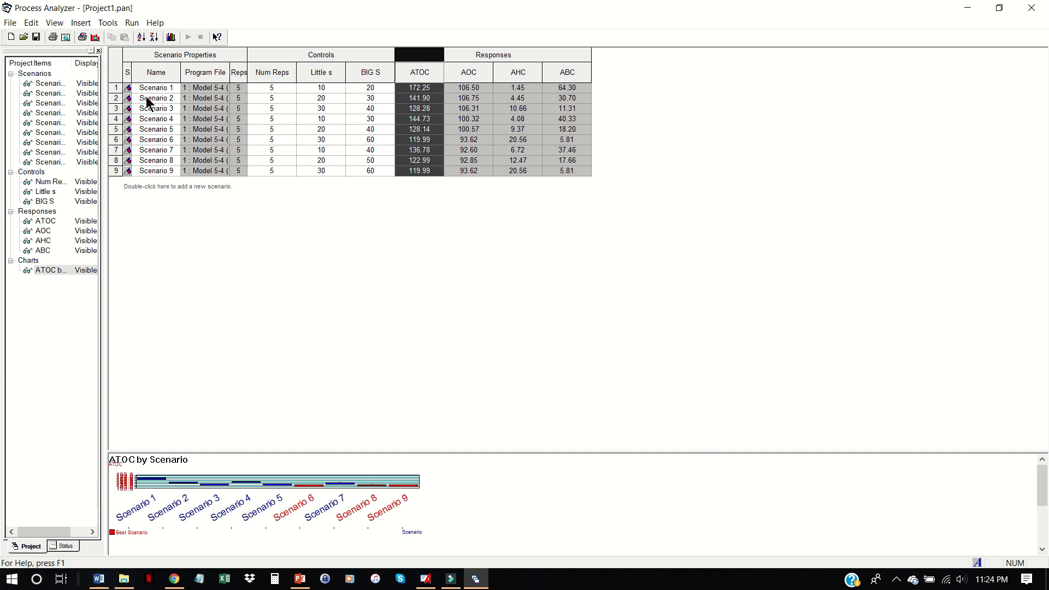
{"action": "left_click", "coordinate": [96, 38]}
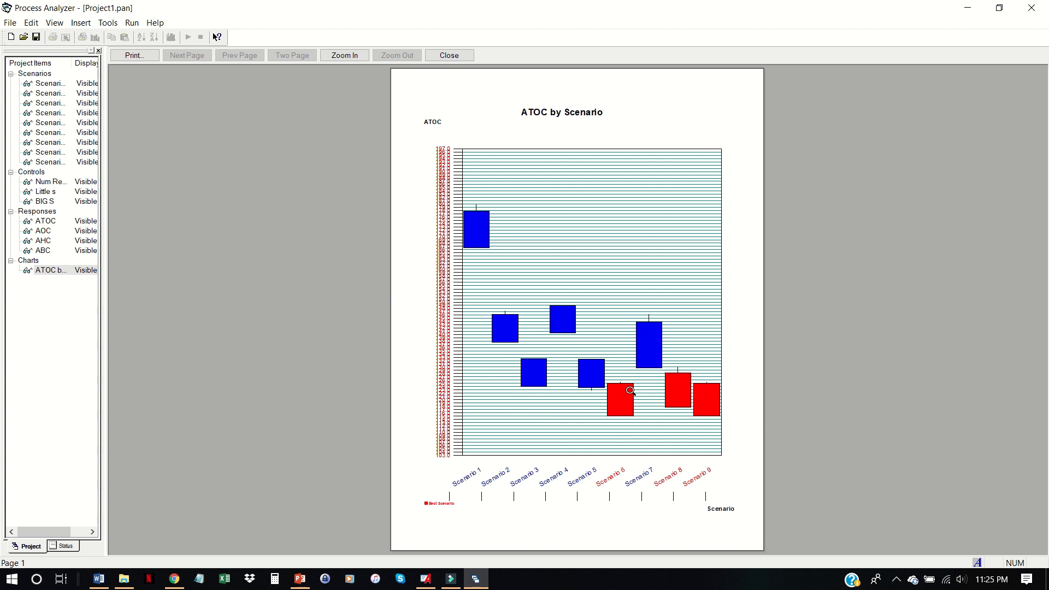
{"action": "left_click", "coordinate": [450, 55]}
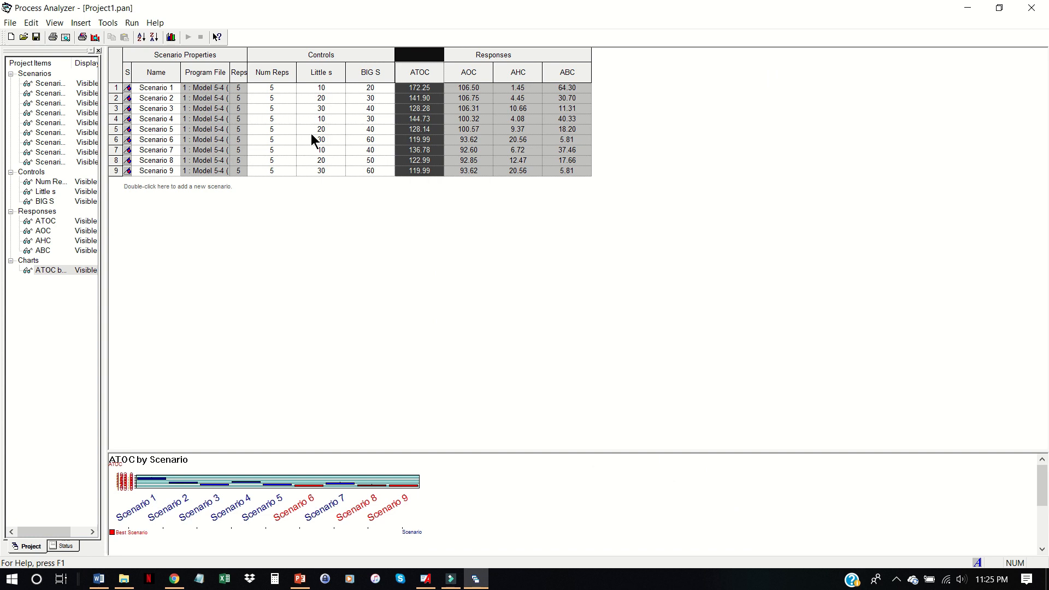
Step: Set Num Reps to 30 for all nine scenarios
{"action": "left_click", "coordinate": [273, 87]}
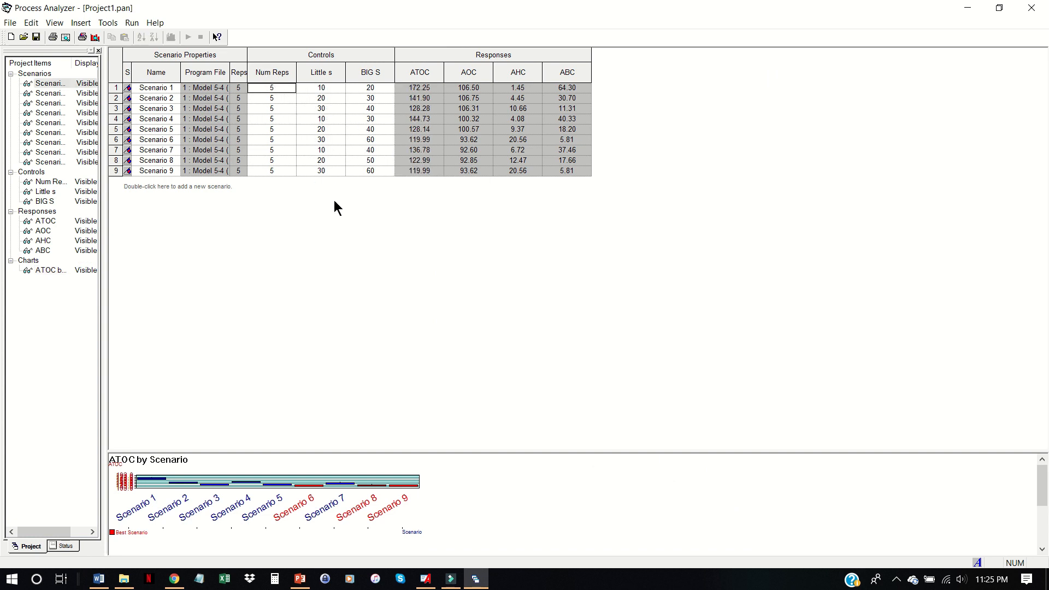
{"action": "type", "text": "30"}
{"action": "key", "text": "Down"}
{"action": "type", "text": "30"}
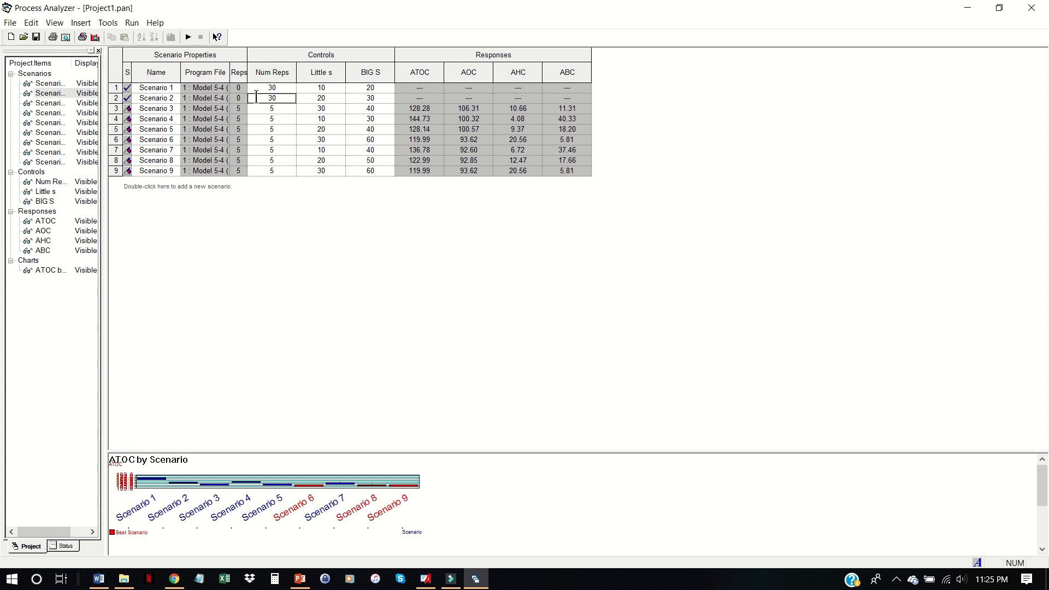
{"action": "key", "text": "Down"}
{"action": "type", "text": "30"}
{"action": "key", "text": "Down"}
{"action": "type", "text": "30"}
{"action": "key", "text": "Down"}
{"action": "type", "text": "30"}
{"action": "key", "text": "Down"}
{"action": "type", "text": "30"}
{"action": "key", "text": "Down"}
{"action": "type", "text": "30"}
{"action": "key", "text": "Down"}
{"action": "type", "text": "30"}
{"action": "key", "text": "Down"}
{"action": "type", "text": "30"}
Step: Run all nine scenarios again with 30 replications each, without the SIMAN summary report
{"action": "left_click_drag", "start_coordinate": [116, 88], "coordinate": [110, 184]}
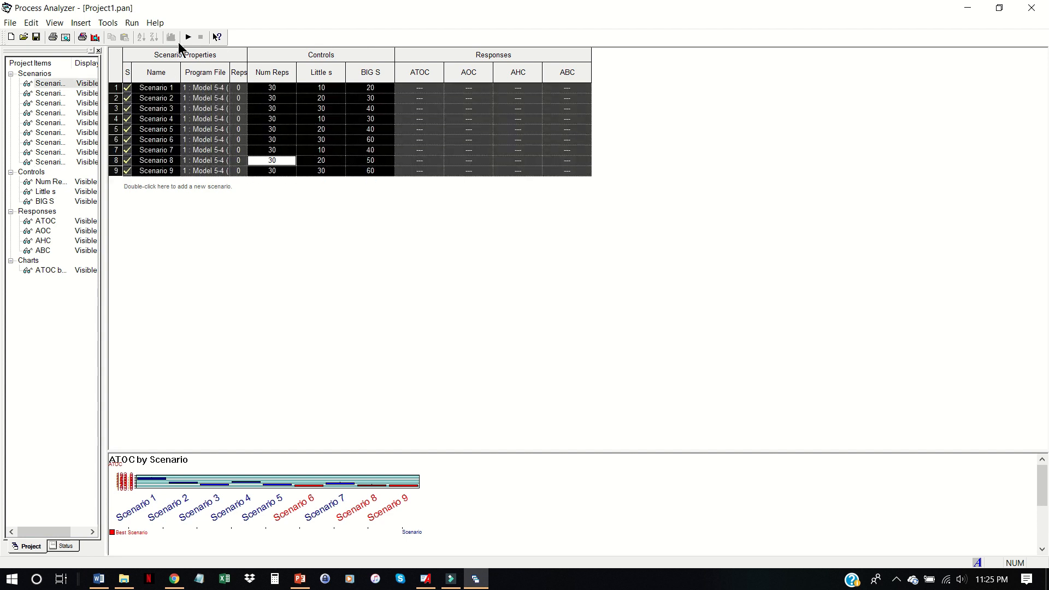
{"action": "left_click", "coordinate": [188, 37]}
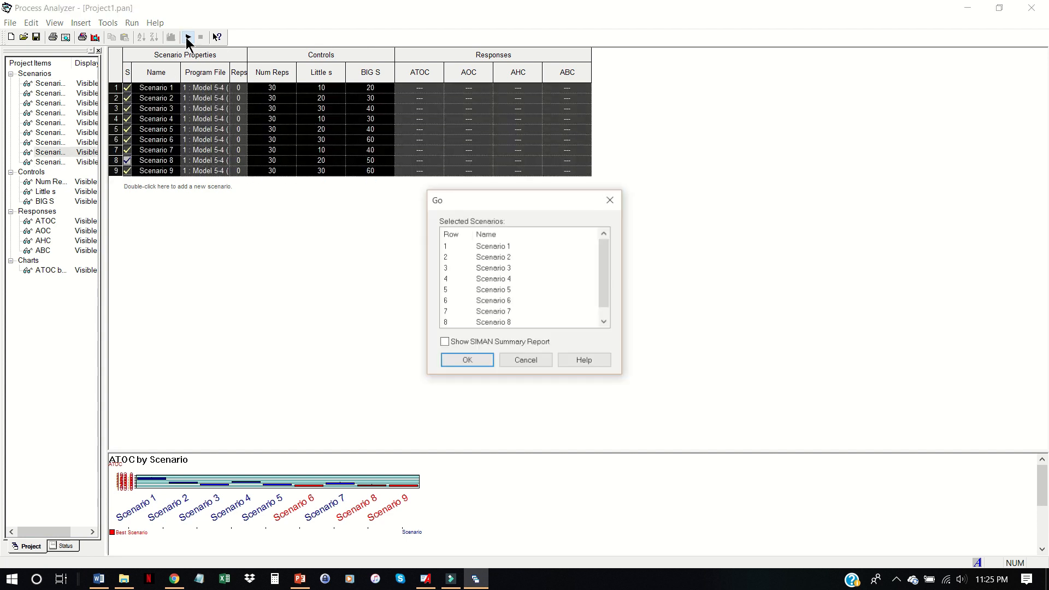
{"action": "left_click", "coordinate": [466, 362]}
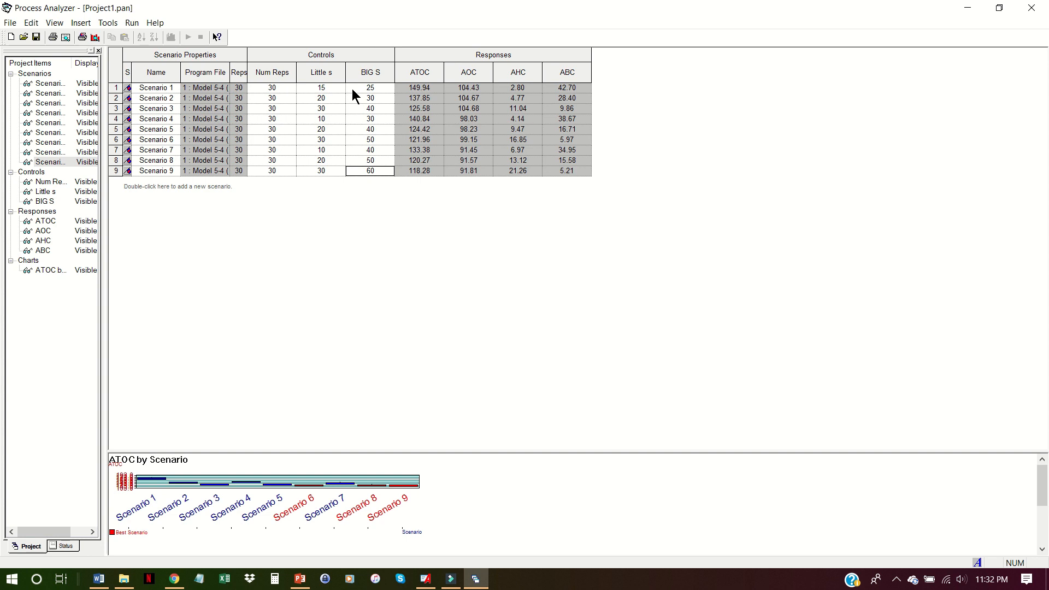
Step: Create a second Box and Whisker chart comparing average ATOC across Scenarios 1 to 9, with default titles and best scenarios identified
{"action": "left_click", "coordinate": [436, 74]}
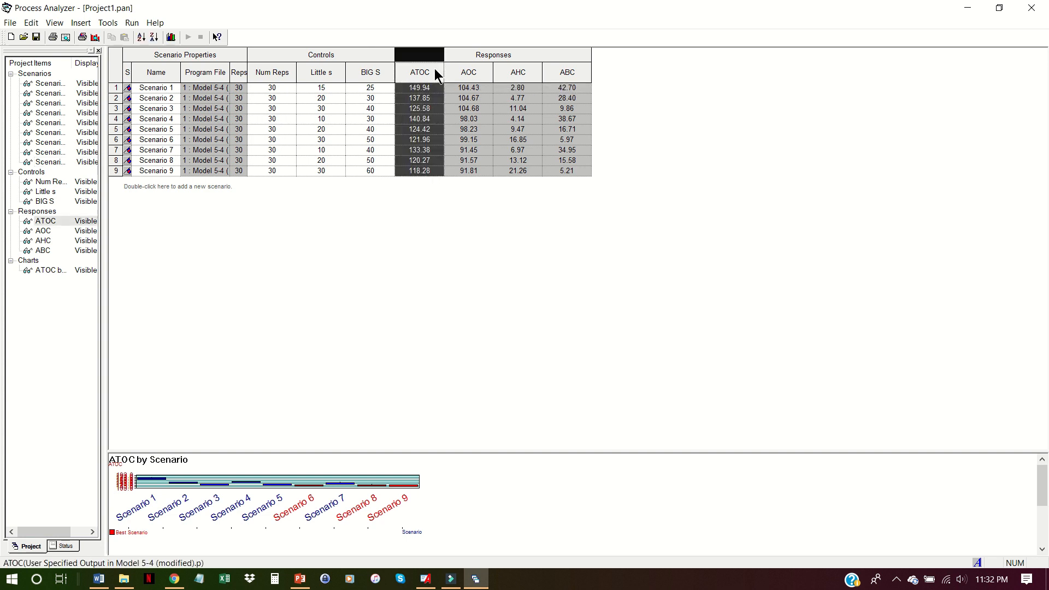
{"action": "left_click", "coordinate": [173, 37]}
{"action": "left_click", "coordinate": [410, 277]}
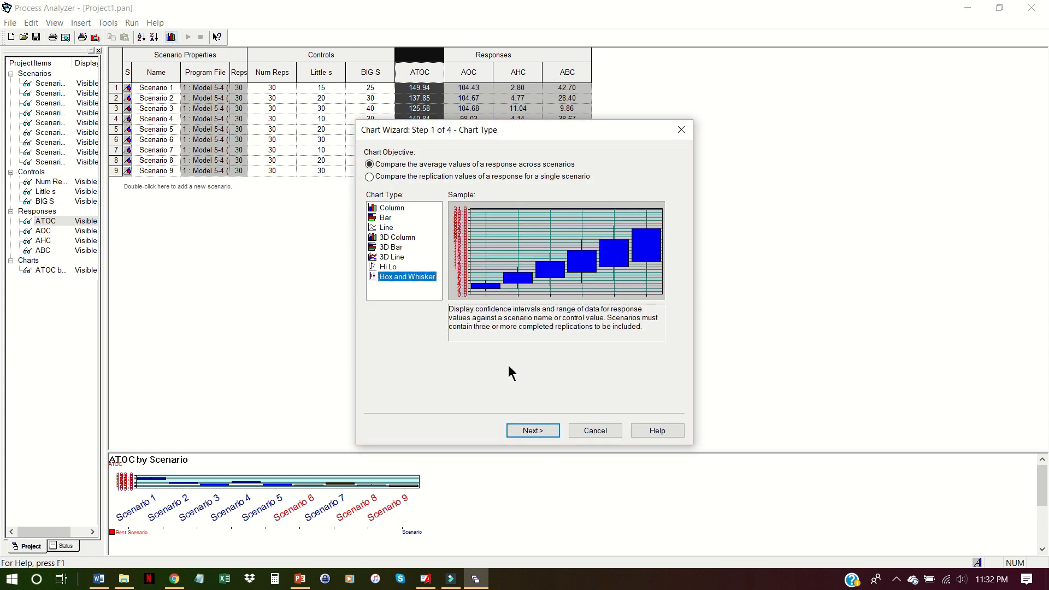
{"action": "left_click", "coordinate": [540, 432]}
{"action": "left_click", "coordinate": [541, 430]}
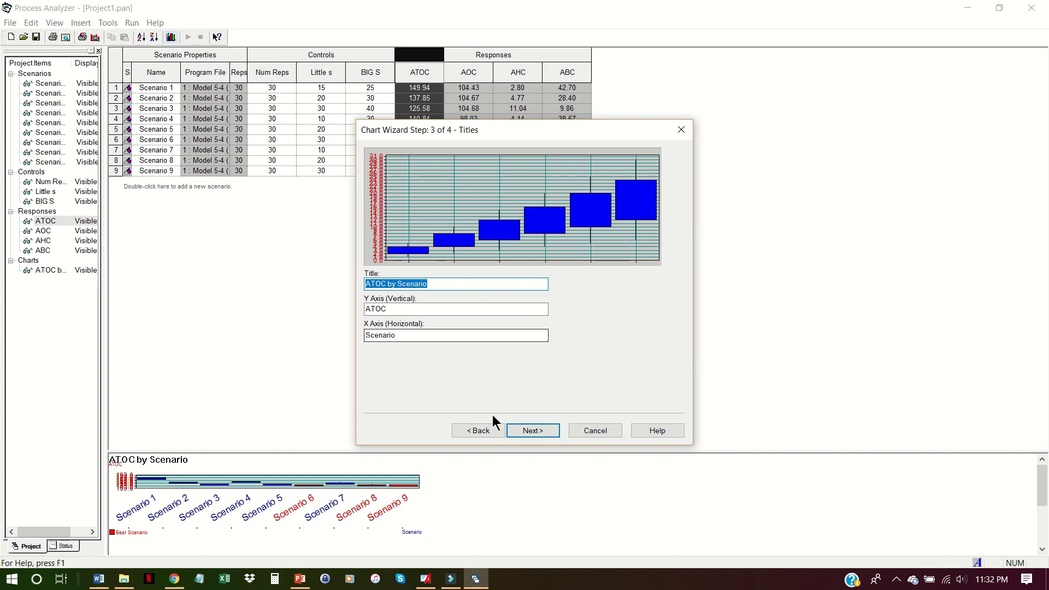
{"action": "left_click", "coordinate": [533, 431]}
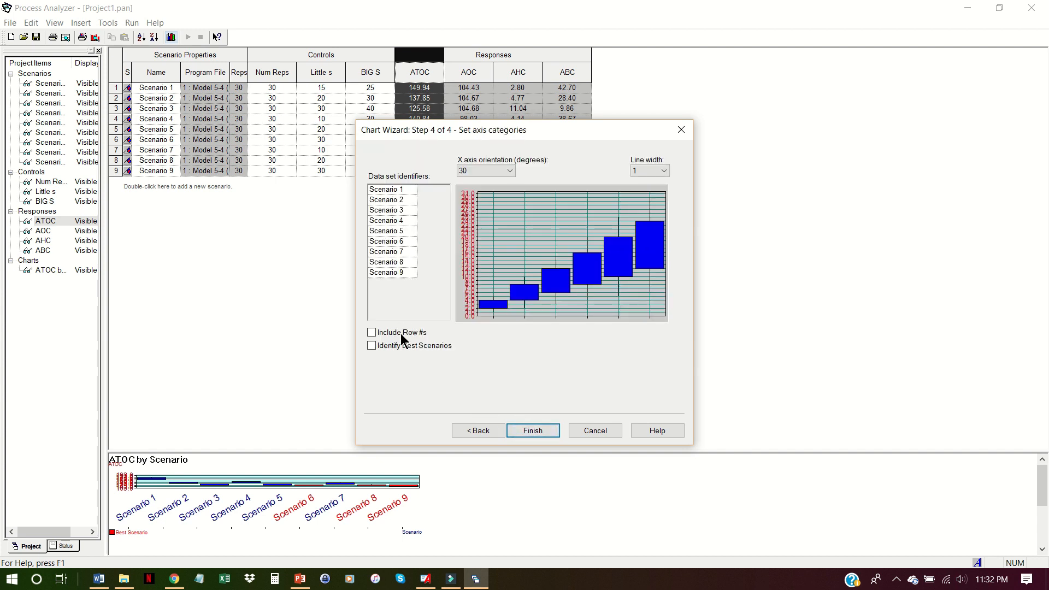
{"action": "left_click", "coordinate": [532, 431]}
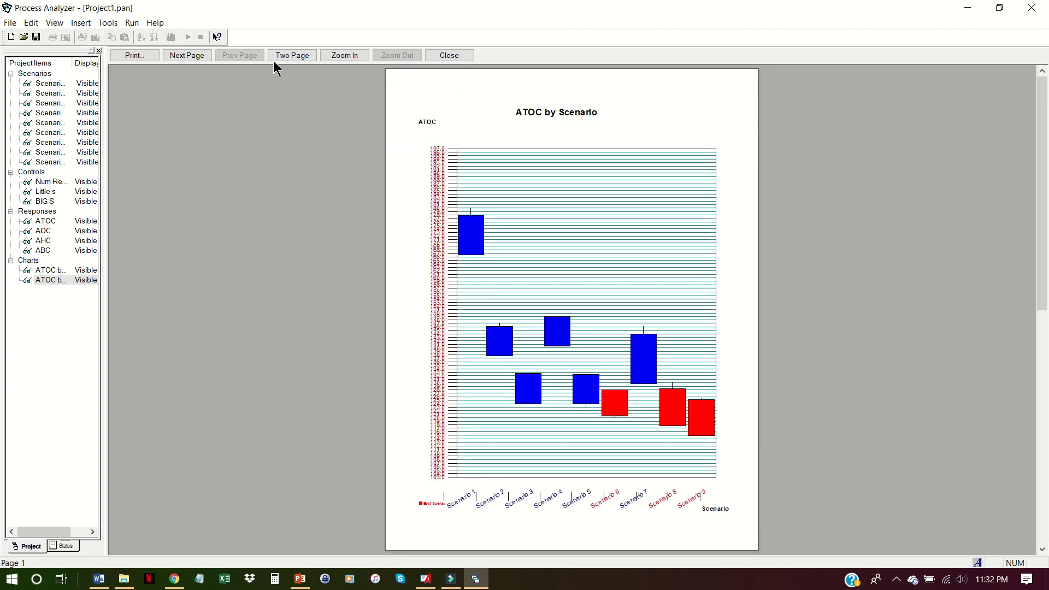
Step: Examine the new ATOC by Scenario chart on the second page of the full-page preview, and return to the scenario table
{"action": "left_click", "coordinate": [191, 56]}
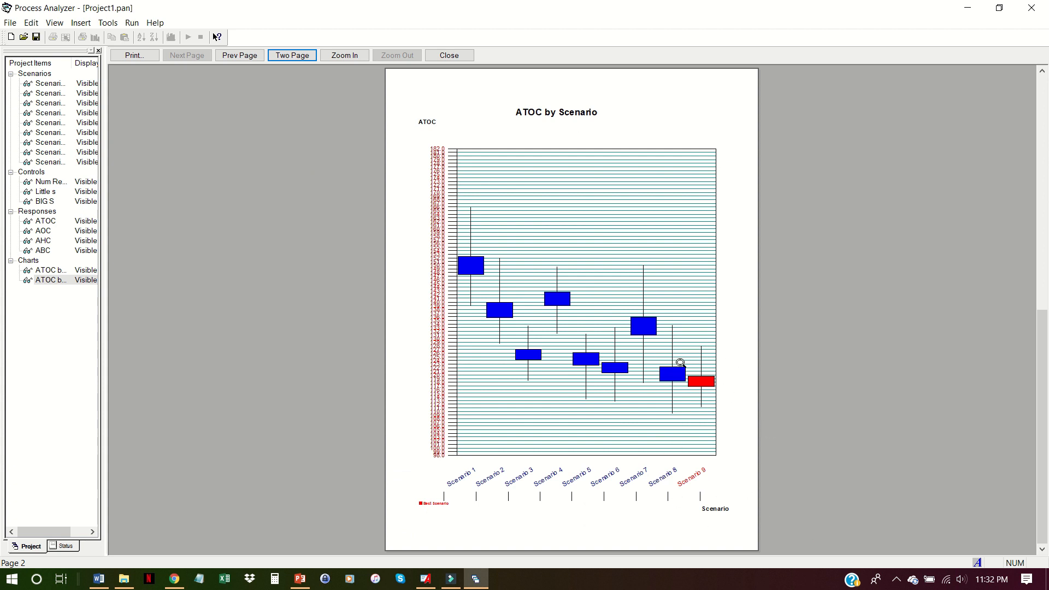
{"action": "left_click", "coordinate": [450, 55]}
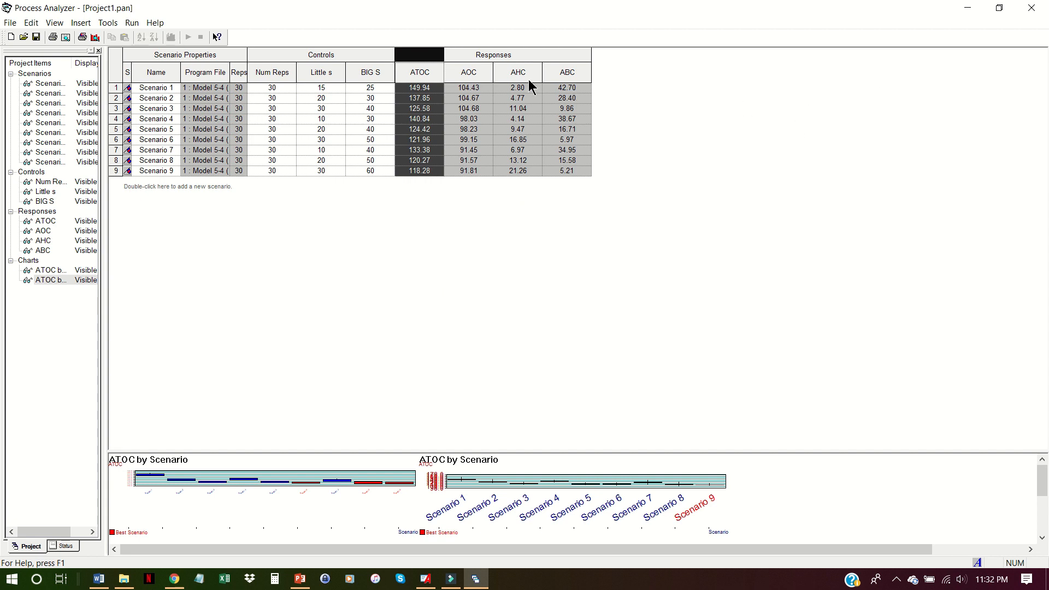
{"action": "left_click", "coordinate": [566, 112]}
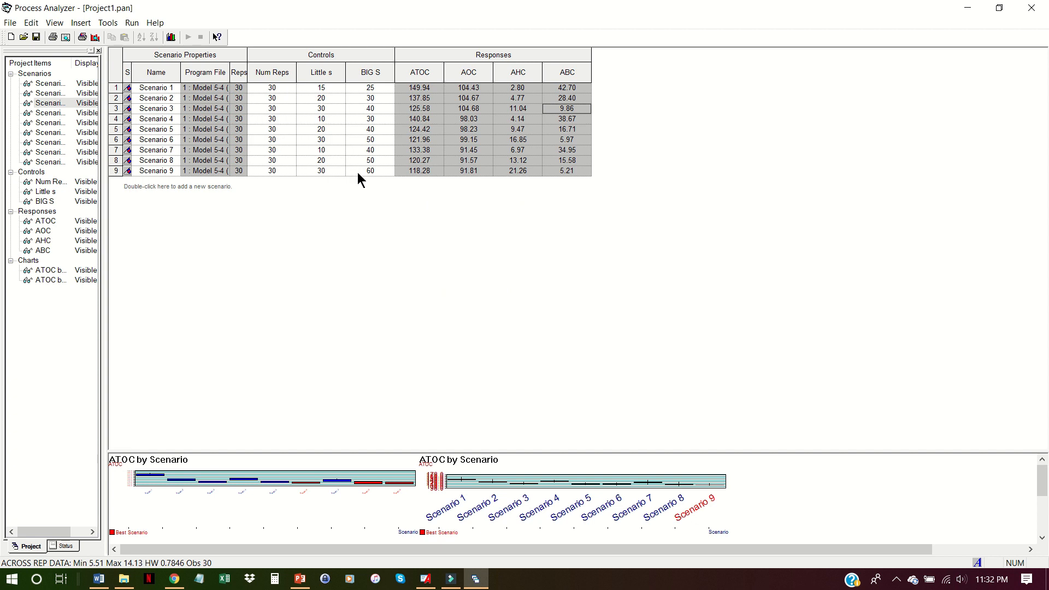
{"action": "left_click", "coordinate": [327, 88]}
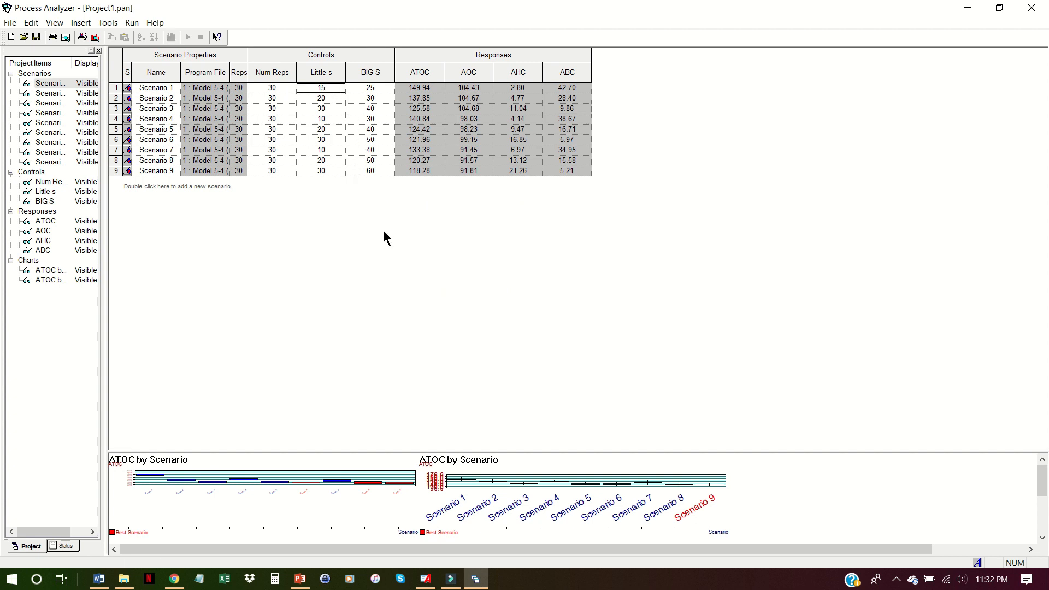